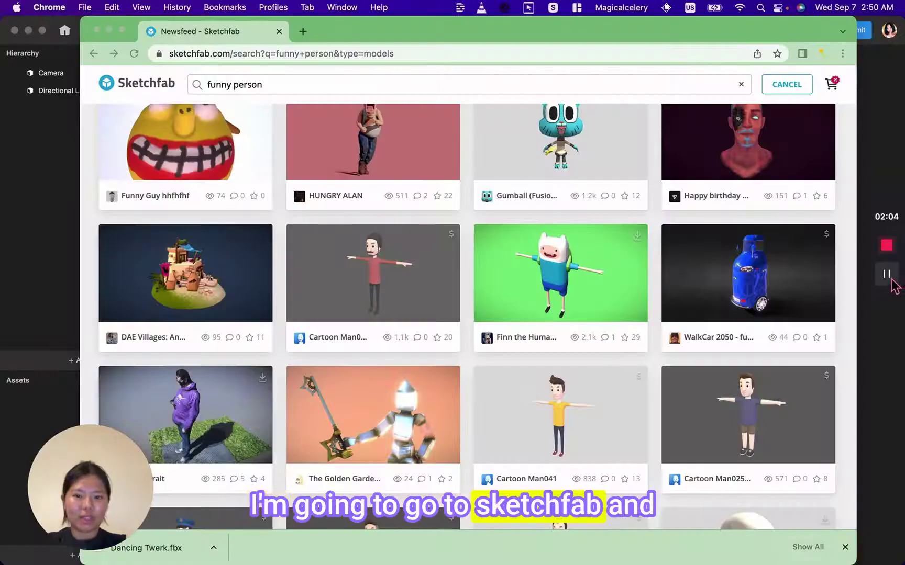
Step: Open the Finn the Human (Adventure Time) model from the funny person search results and download it
scroll(315, 202, up, 10)
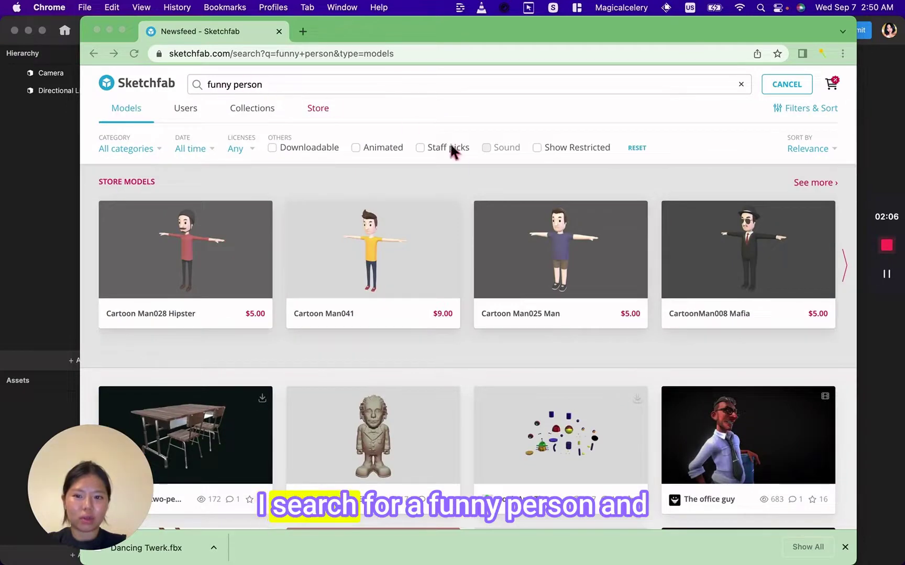
scroll(470, 160, down, 10)
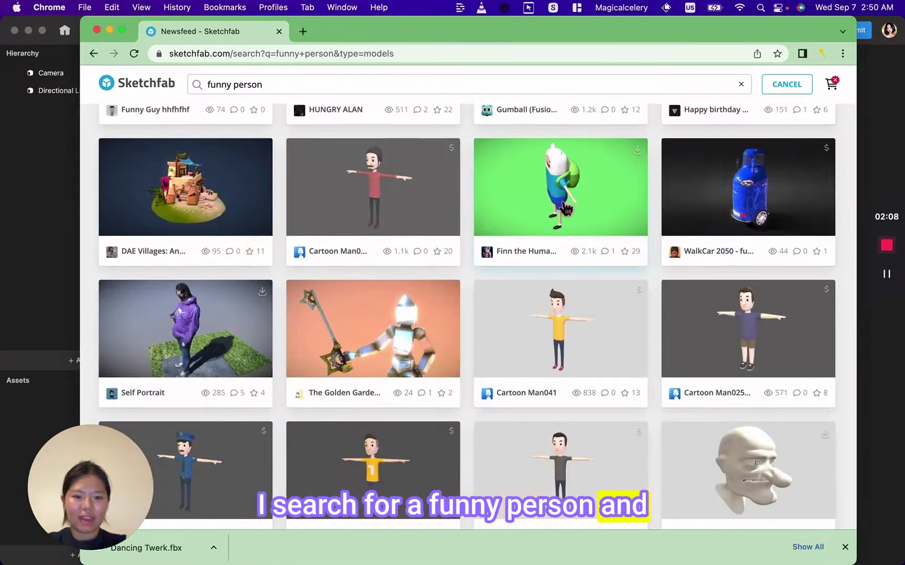
click(566, 208)
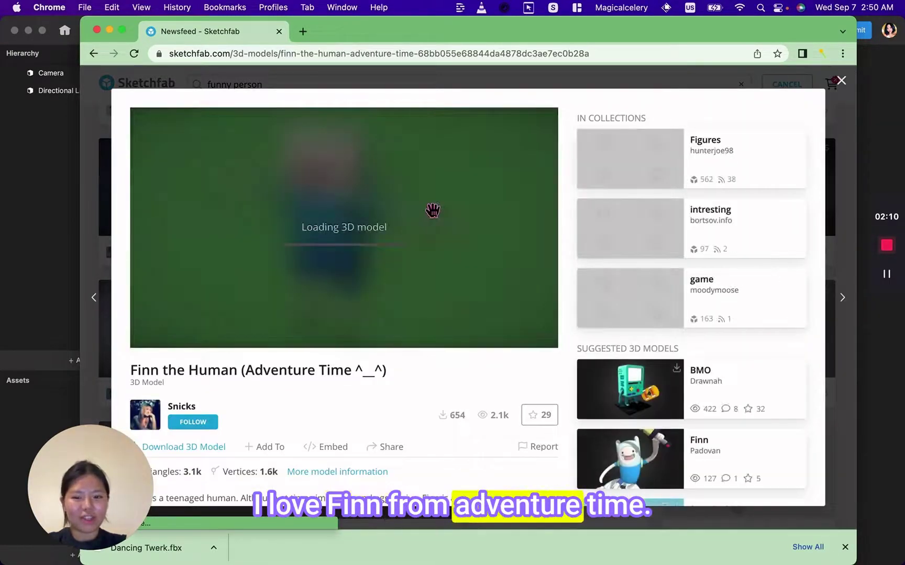
scroll(341, 380, down, 1)
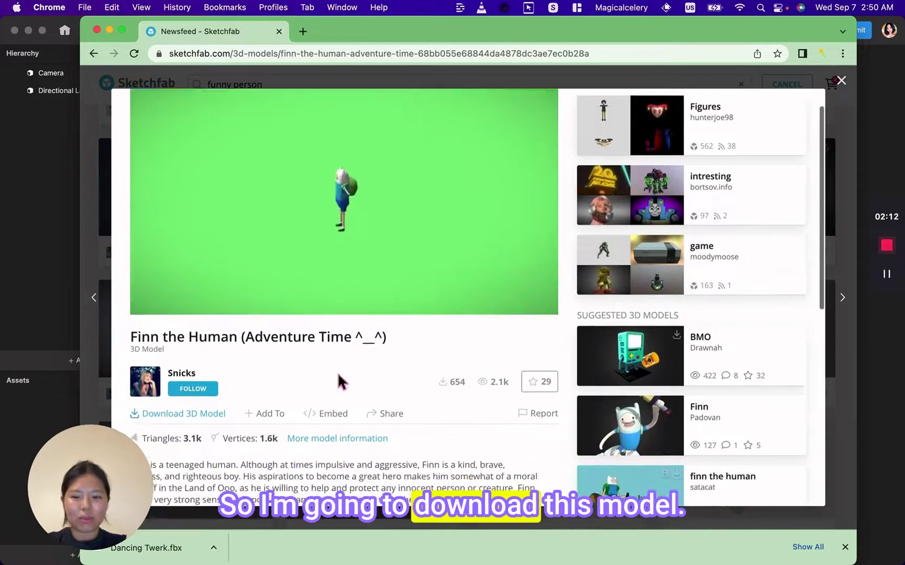
click(199, 401)
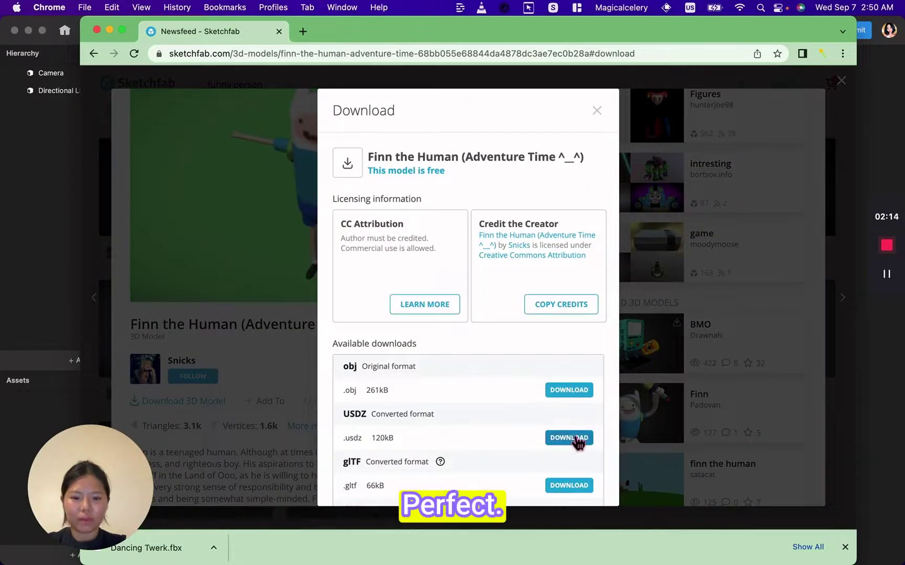
scroll(577, 443, down, 2)
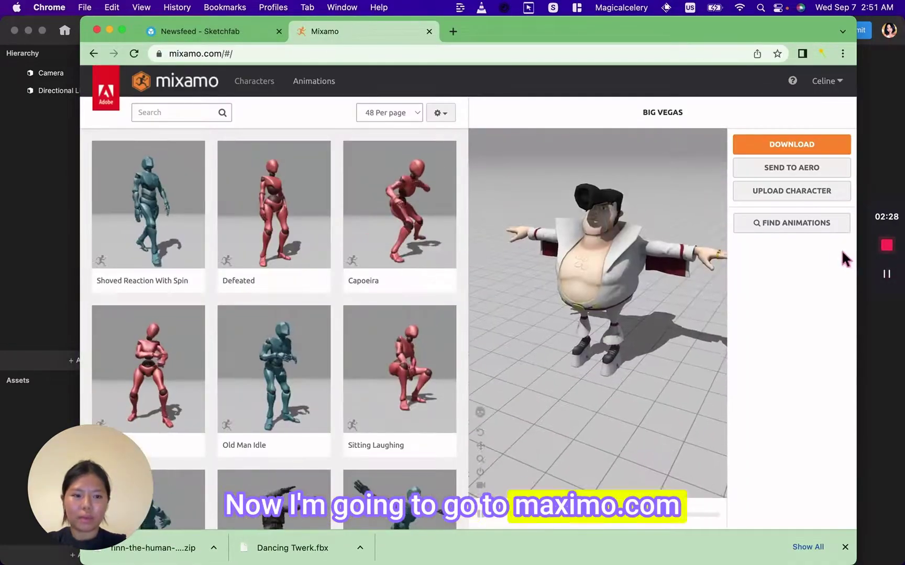
Step: Upload the downloaded Finn the Human zip to Mixamo as a new character and accept its front-facing orientation
click(824, 194)
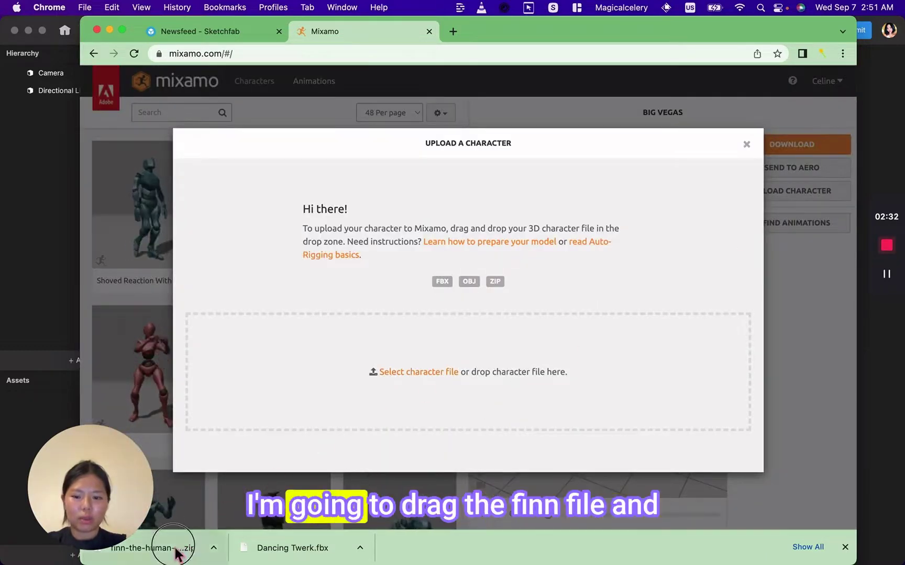
drag(178, 550, 360, 388)
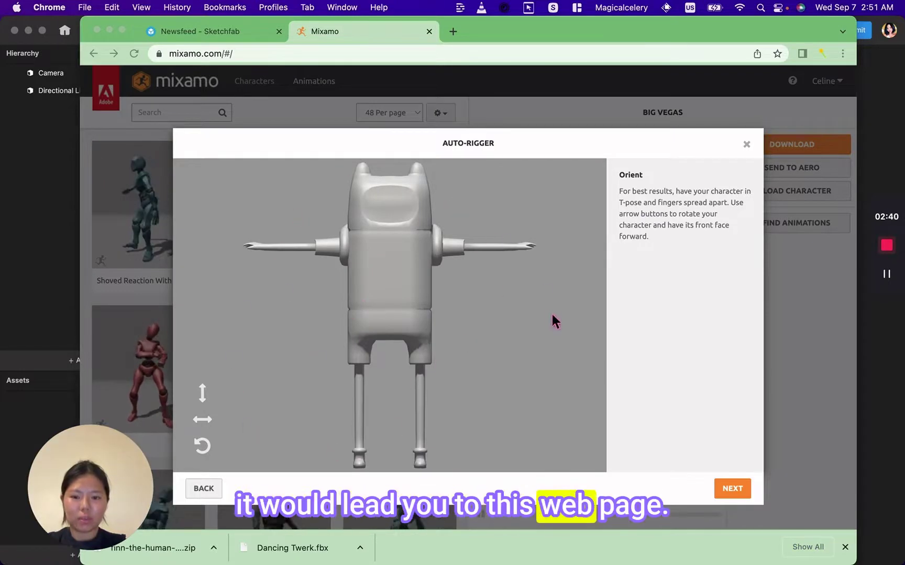
click(732, 489)
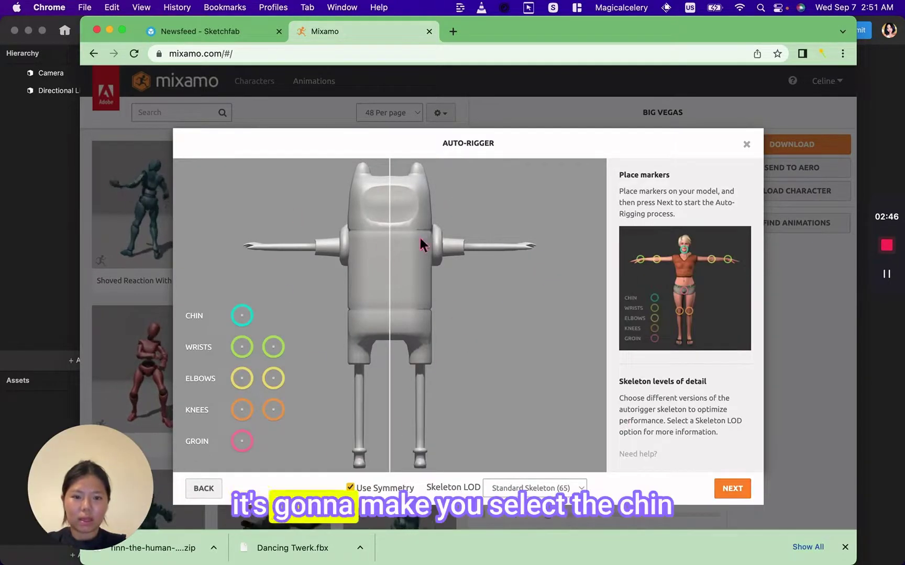
Step: Place the chin, wrist, elbow, knee and groin markers on the matching parts of the Finn model with symmetry on
drag(250, 331, 311, 296)
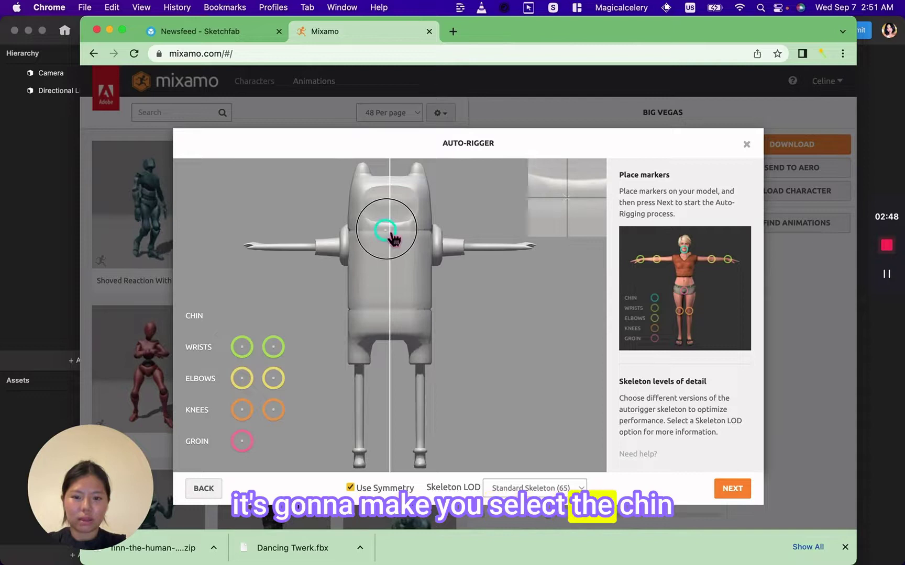
drag(283, 355, 485, 269)
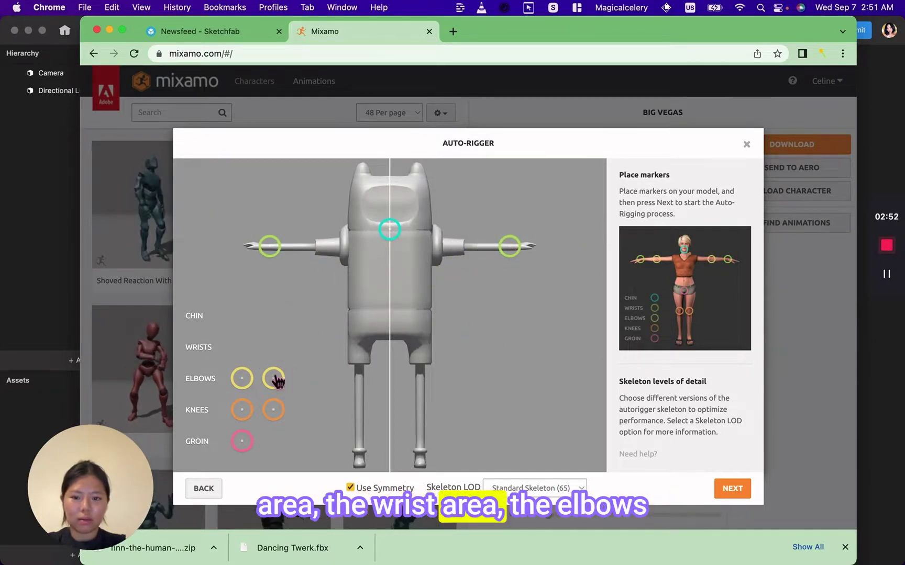
drag(275, 381, 356, 351)
drag(431, 300, 487, 256)
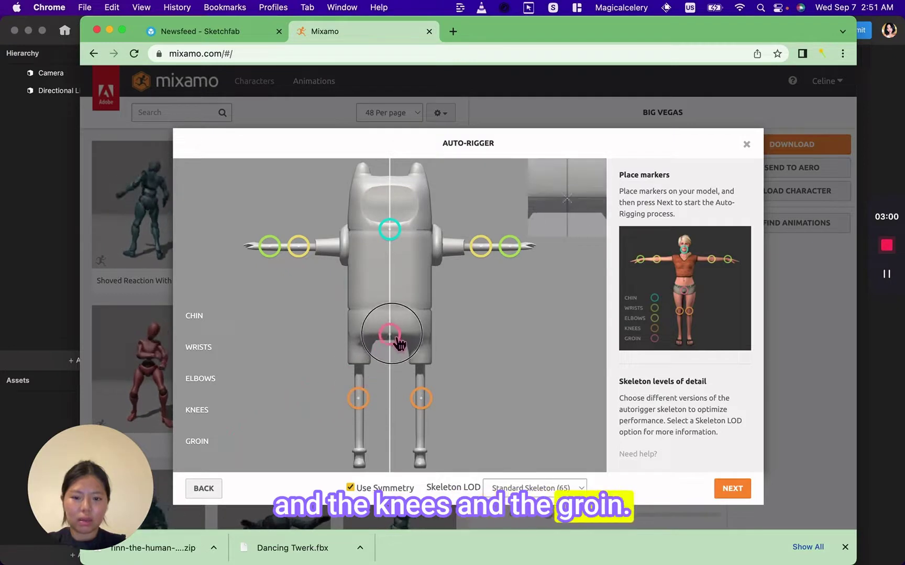
drag(398, 344, 399, 339)
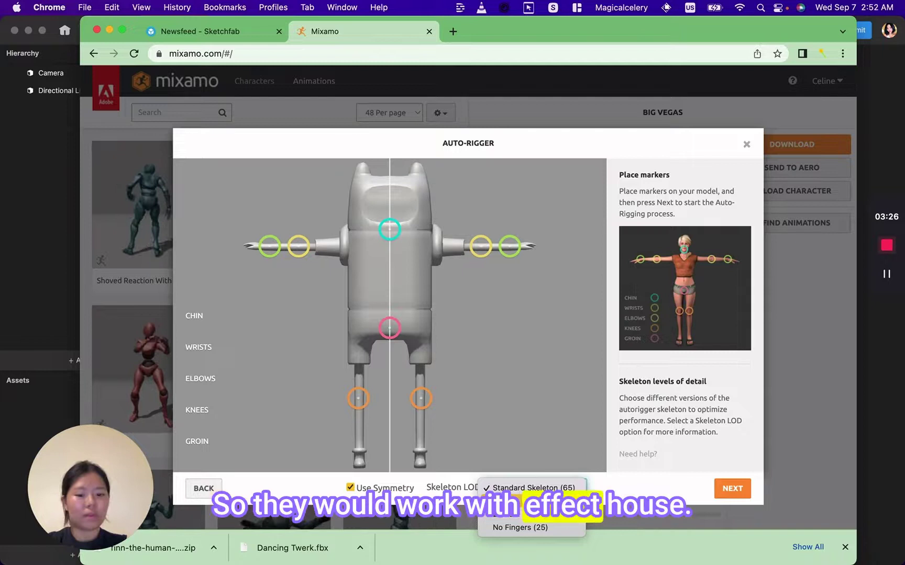
Step: Set the skeleton LOD to 3 Chain Fingers (49), auto-rig Finn and proceed with him as the new character
click(569, 502)
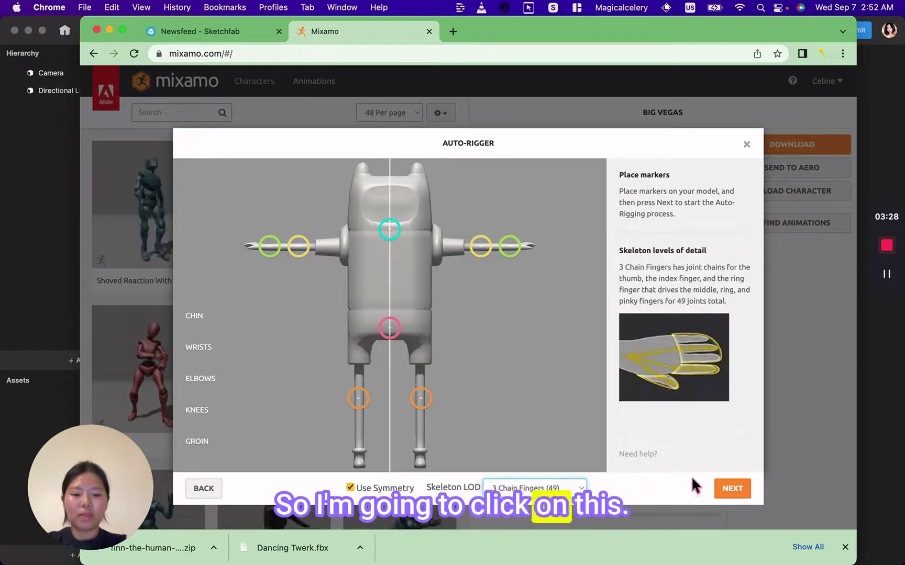
click(733, 489)
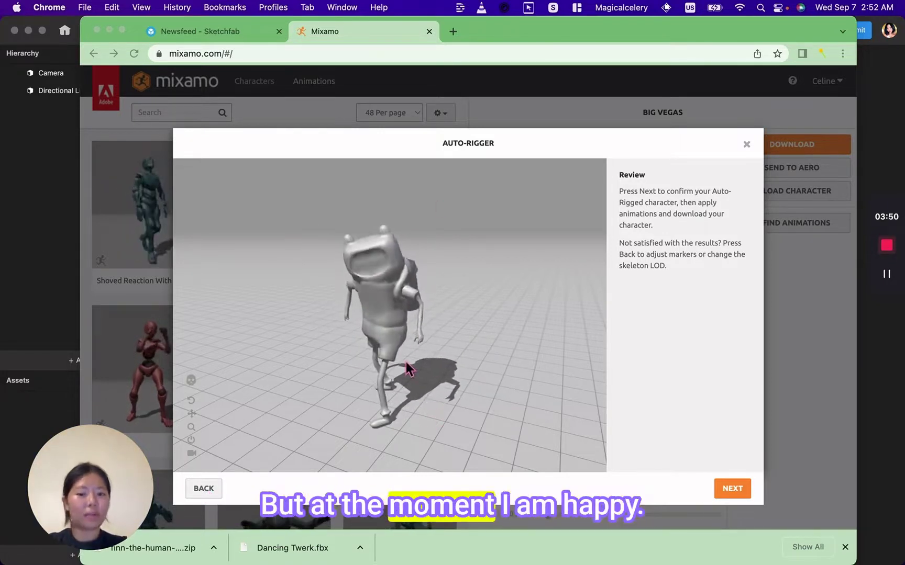
click(743, 493)
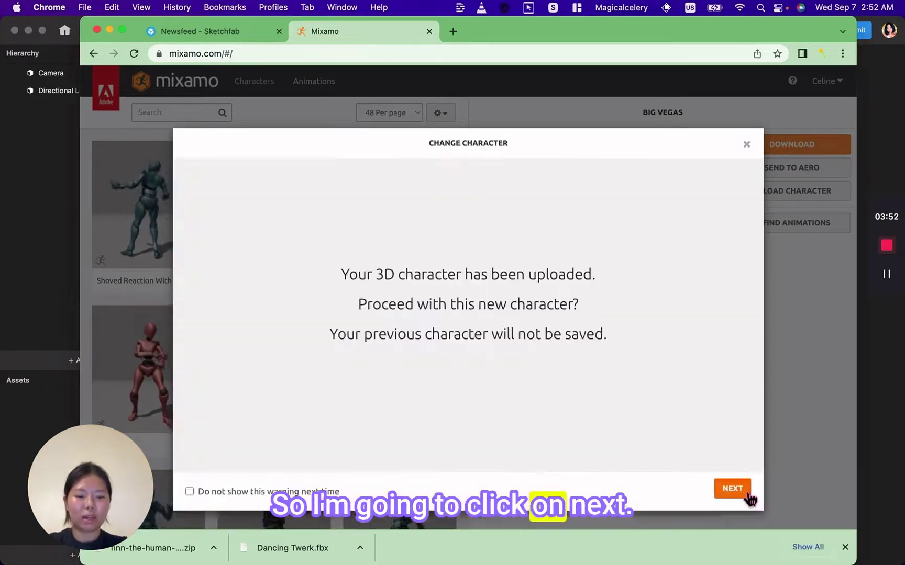
click(743, 492)
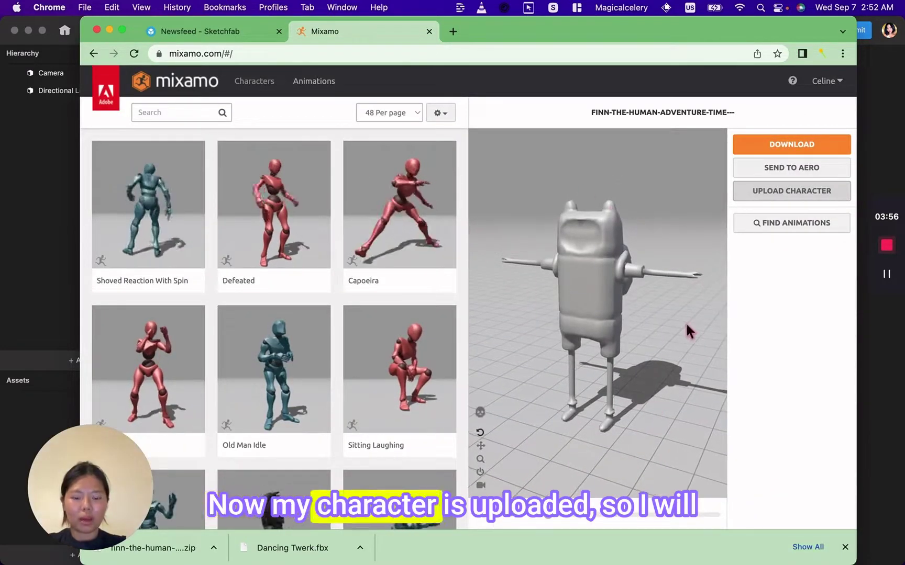
Step: Apply the Rumba Dancing animation to Finn, with Enthusiasm set to 81 and Overdrive to 64
scroll(402, 334, down, 2)
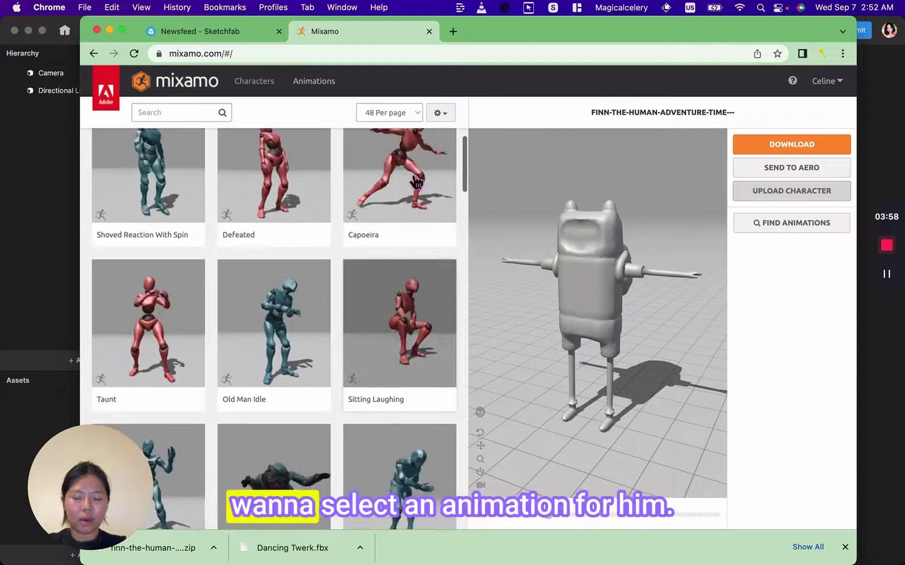
scroll(439, 240, down, 3)
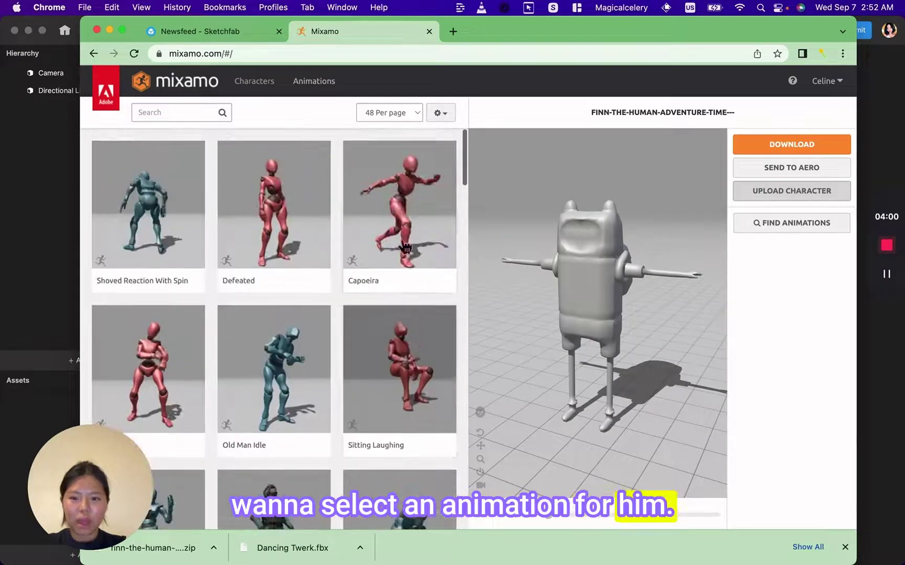
scroll(302, 252, down, 8)
scroll(302, 252, down, 15)
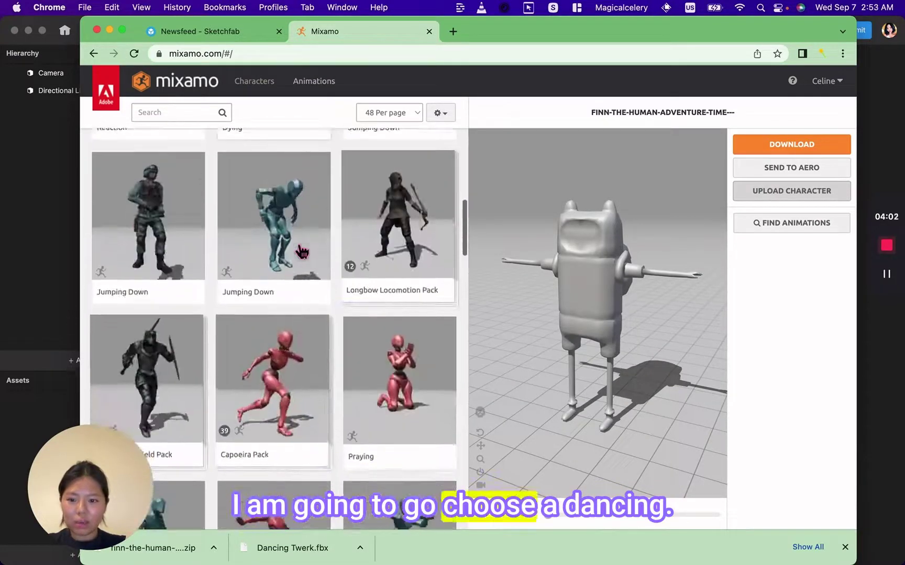
scroll(425, 281, down, 8)
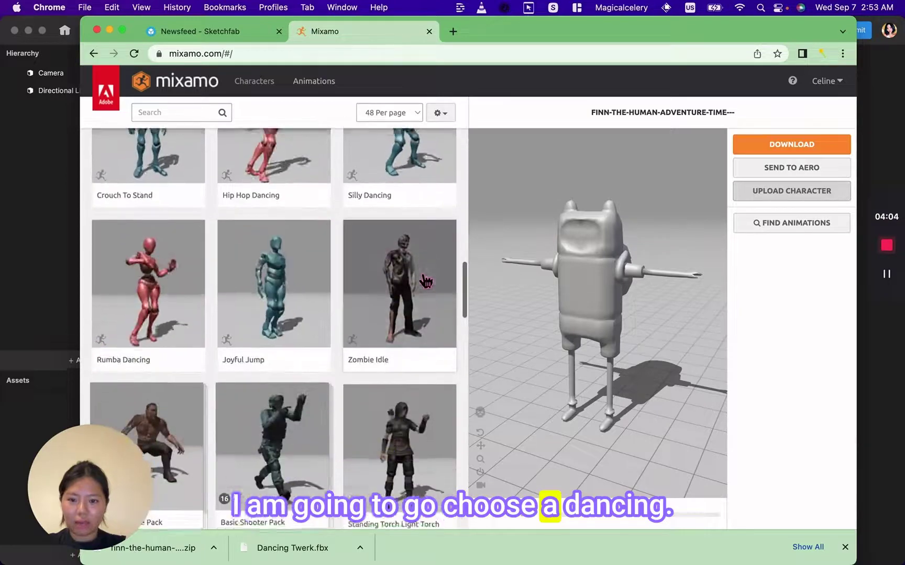
click(172, 246)
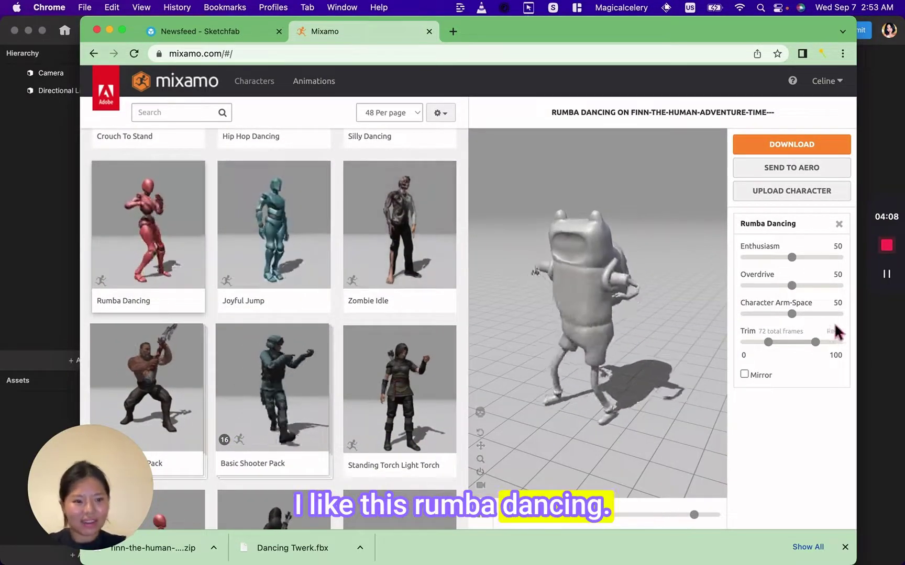
click(818, 258)
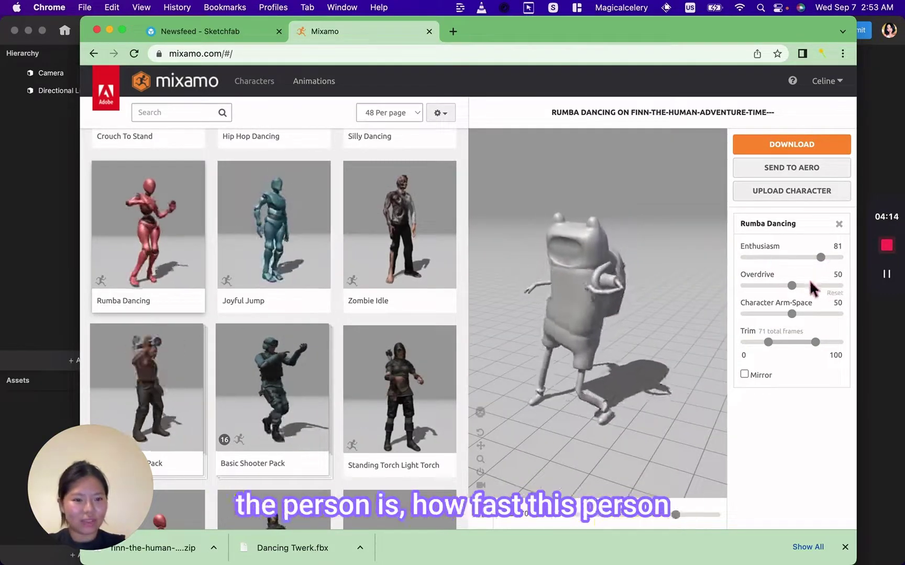
drag(813, 286, 804, 285)
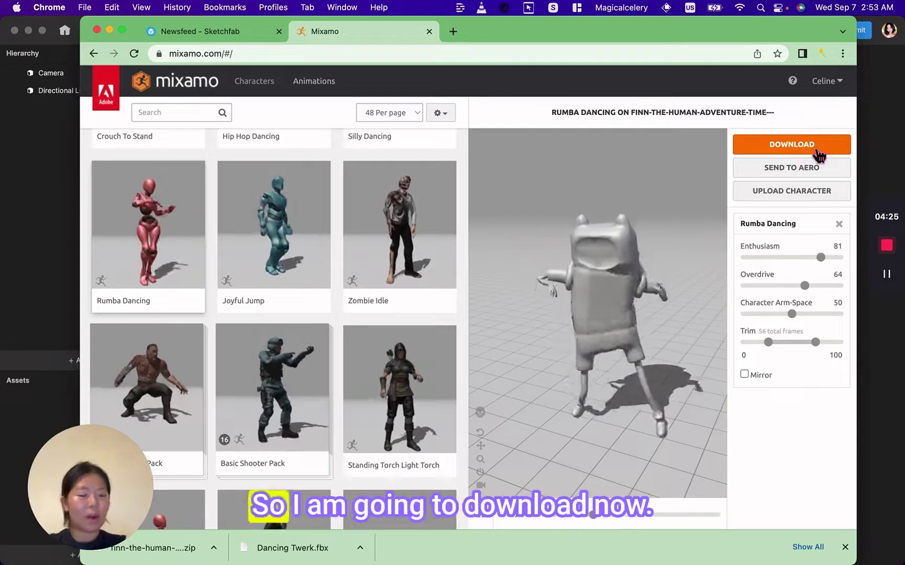
Step: Download the animated character as FBX Binary with skin, 30 frames per second and no keyframe reduction
click(818, 155)
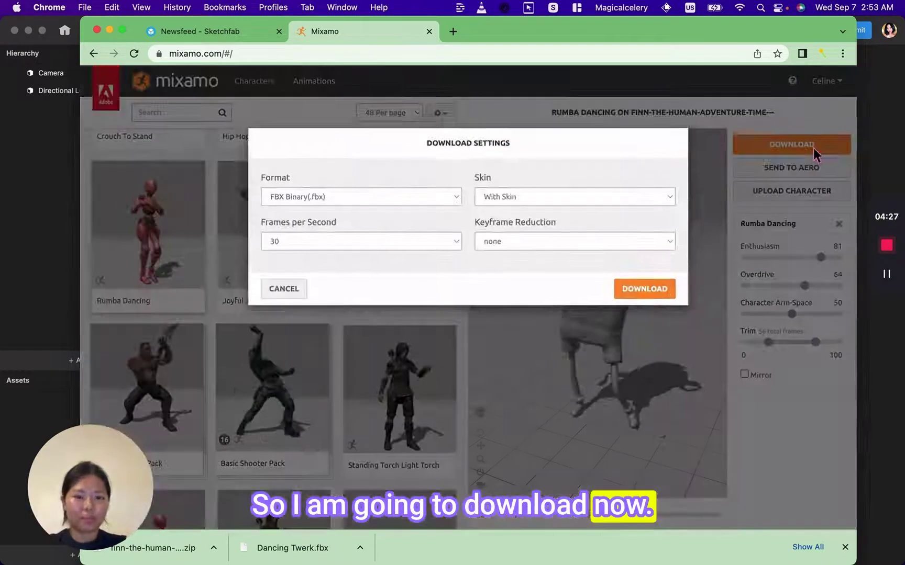
click(649, 293)
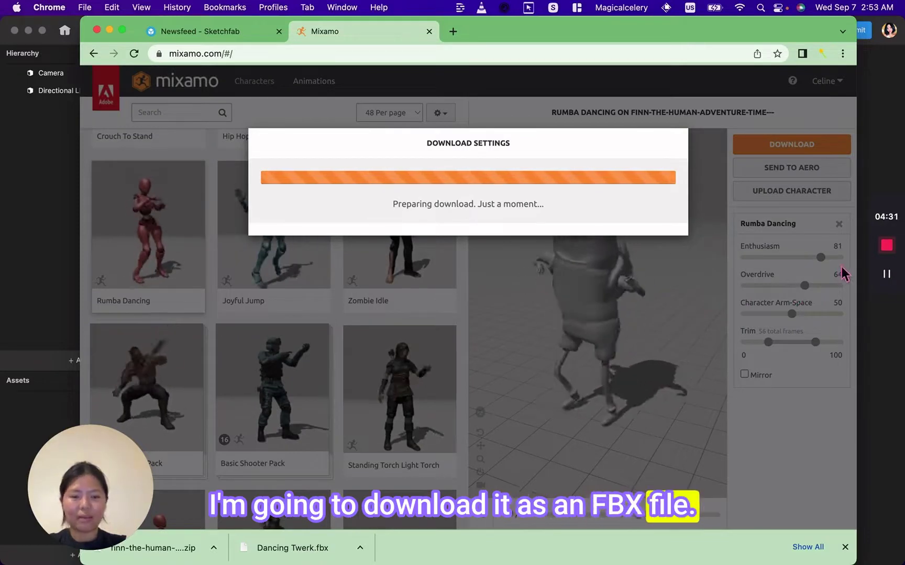
click(886, 274)
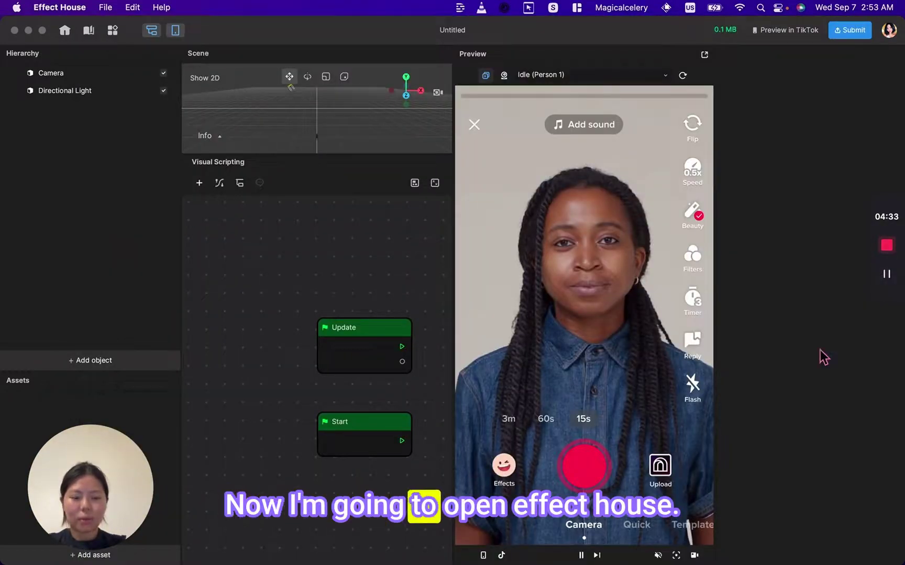
Step: Import Rumba Dancing.fbx with blend shapes and animation into Effect House and add the model to the scene hierarchy
click(701, 534)
drag(707, 489, 99, 459)
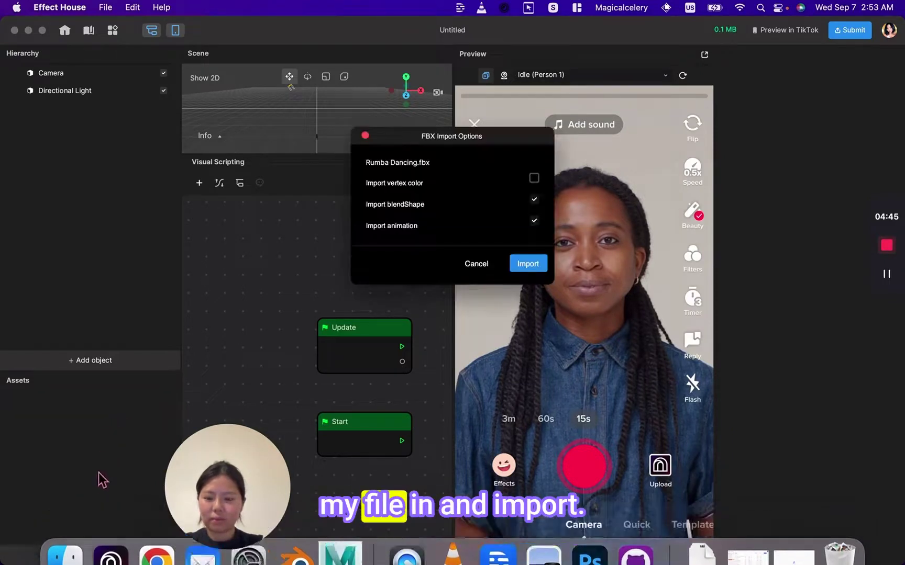
click(528, 264)
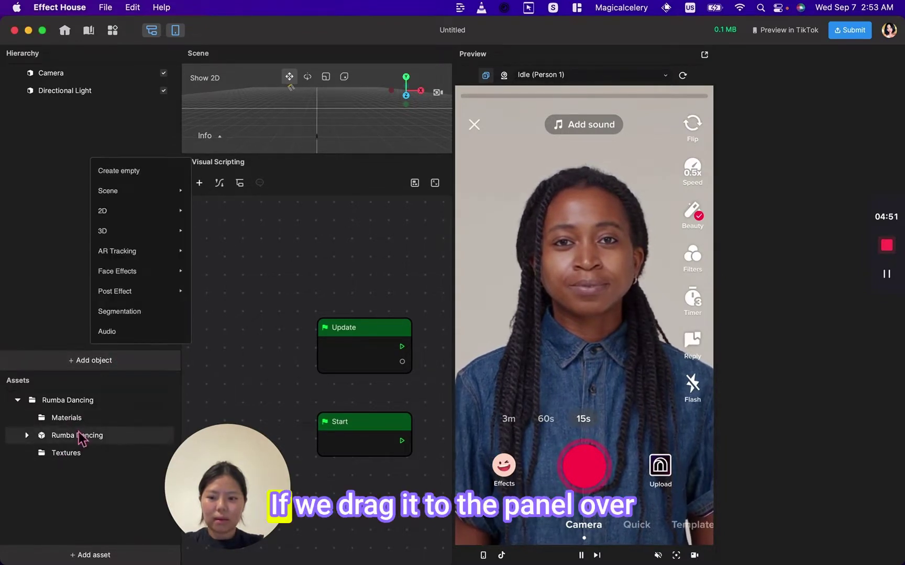
drag(79, 202, 82, 204)
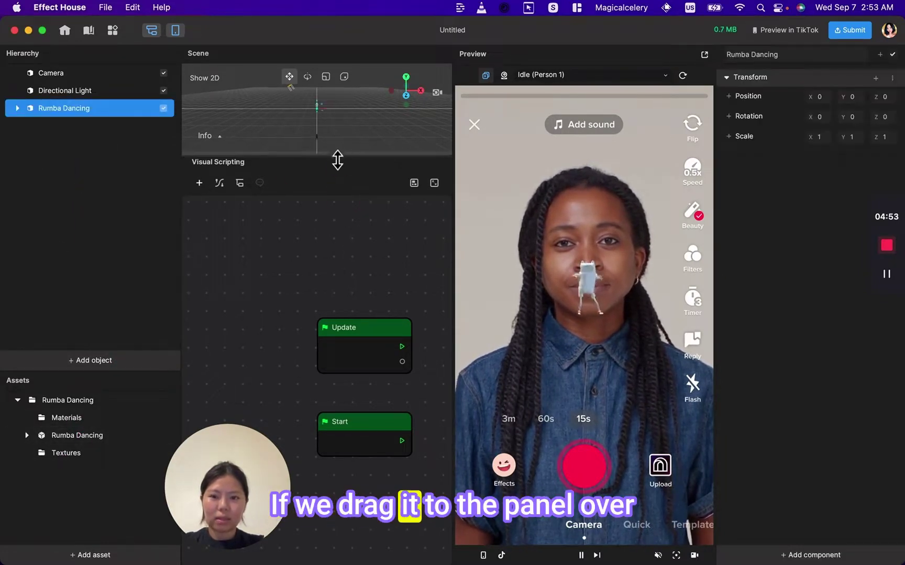
Step: Enlarge the scene view, scale the Rumba Dancing model uniformly to about 6.69 and lower it to about Y -20
drag(342, 157, 402, 406)
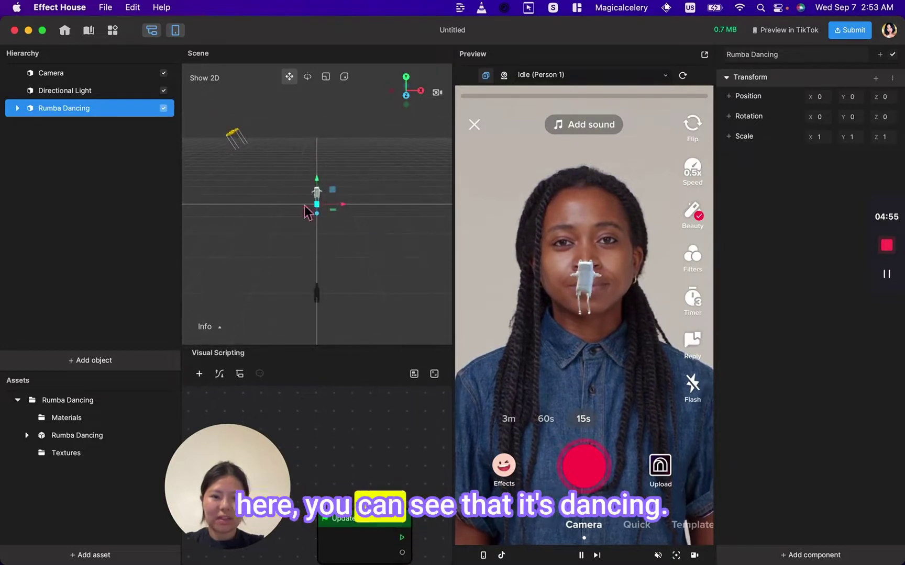
click(324, 79)
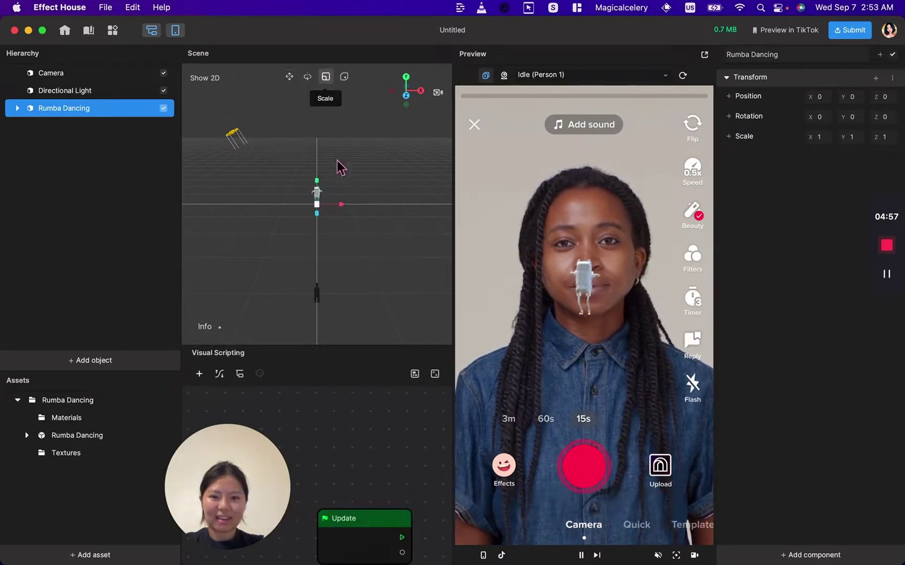
drag(320, 207, 412, 155)
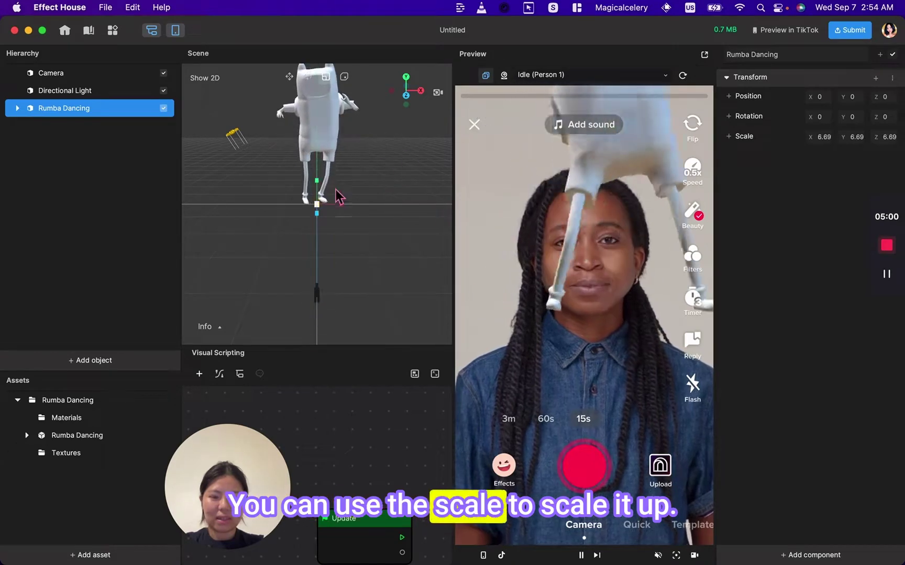
click(288, 77)
drag(318, 189, 335, 248)
Step: Switch the preview media to the outdoor sky and lawn video 20220725_184132 (1).mp4
click(574, 78)
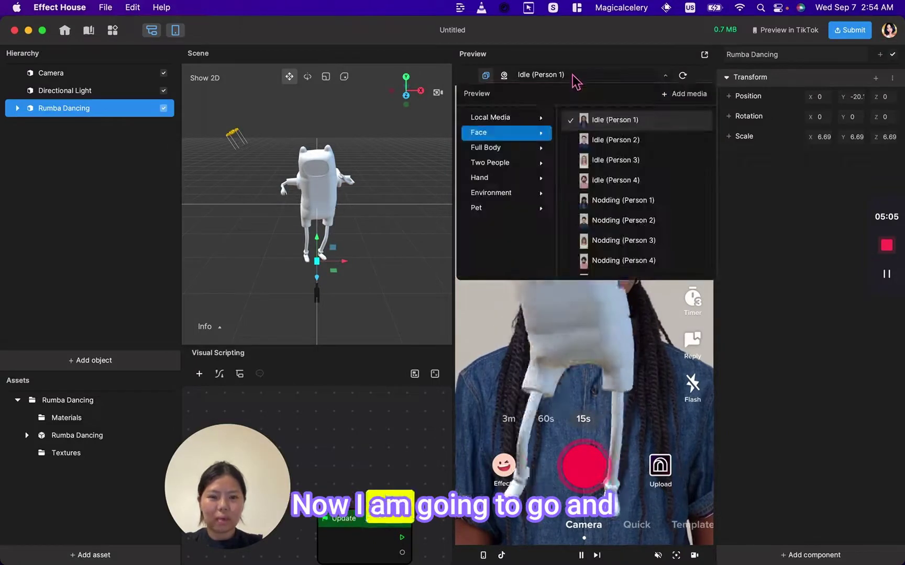
click(523, 194)
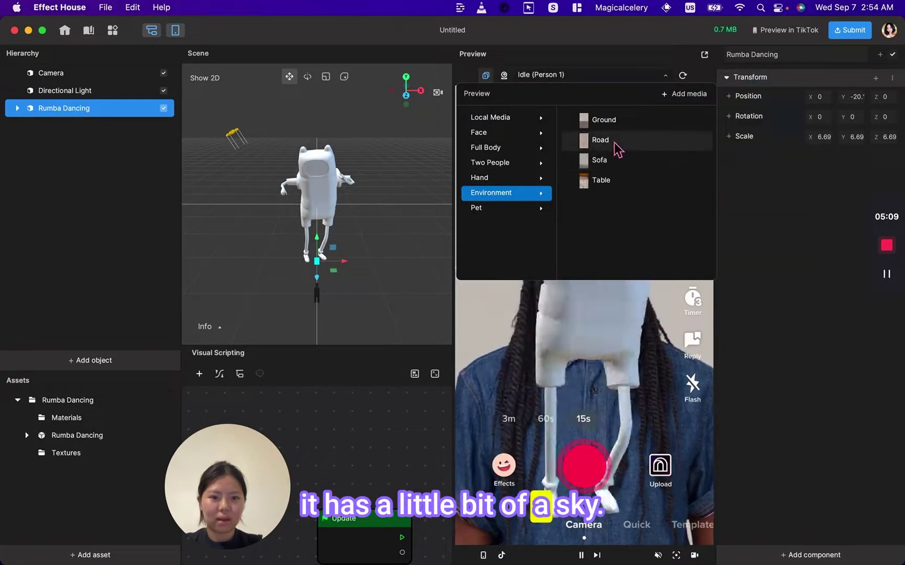
click(601, 120)
click(586, 75)
click(601, 141)
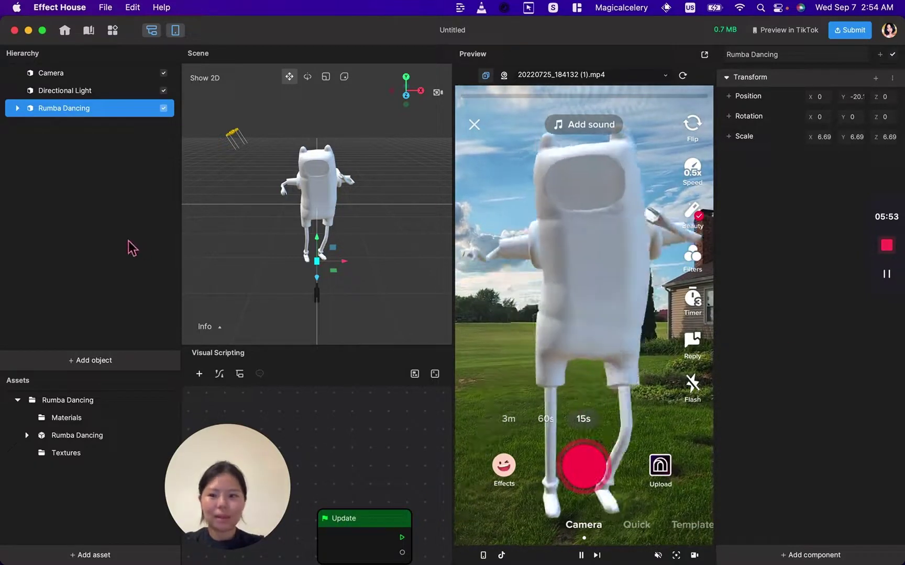
Step: Add a Segmentation object to the scene and hide its Background child object
click(128, 314)
click(112, 361)
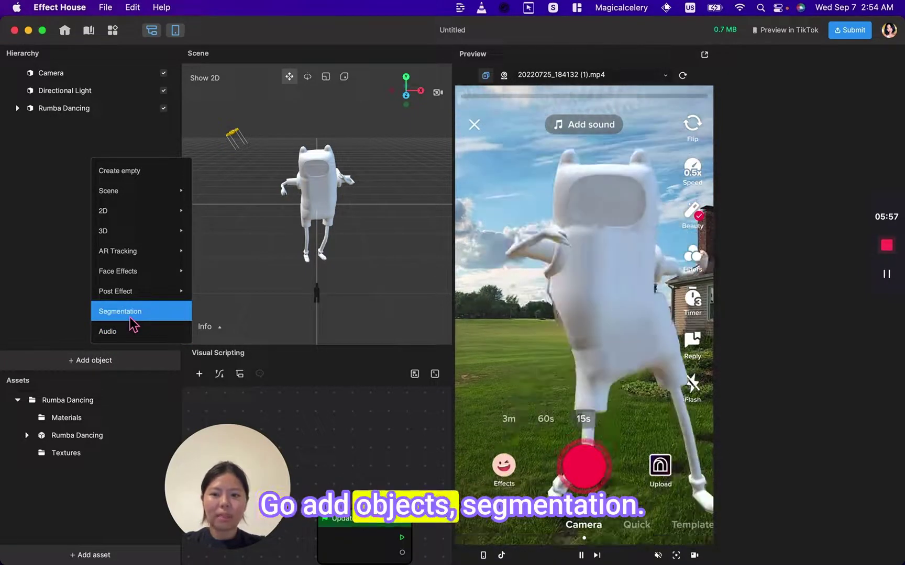
click(130, 317)
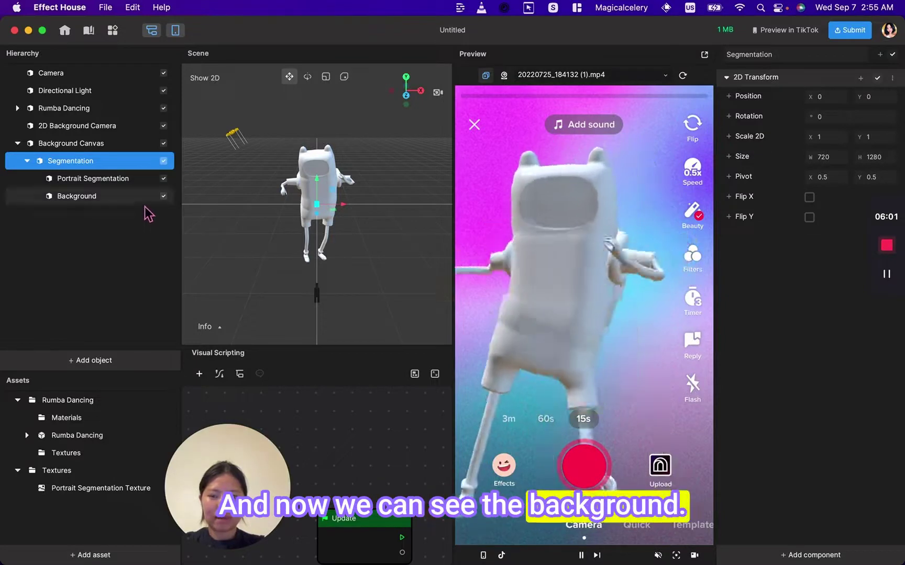
click(164, 196)
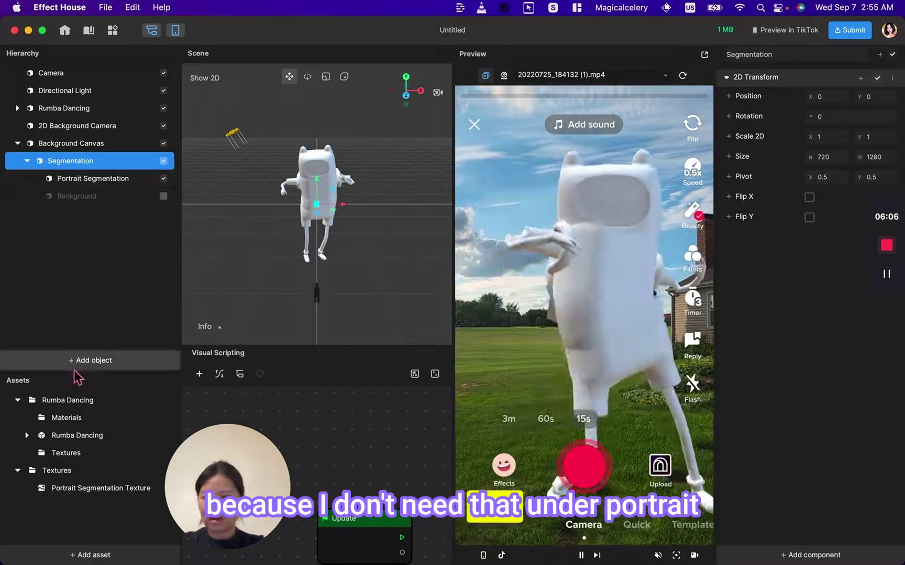
Step: Set the Portrait Segmentation Texture's type to Sky and turn on Invert Mask
click(103, 490)
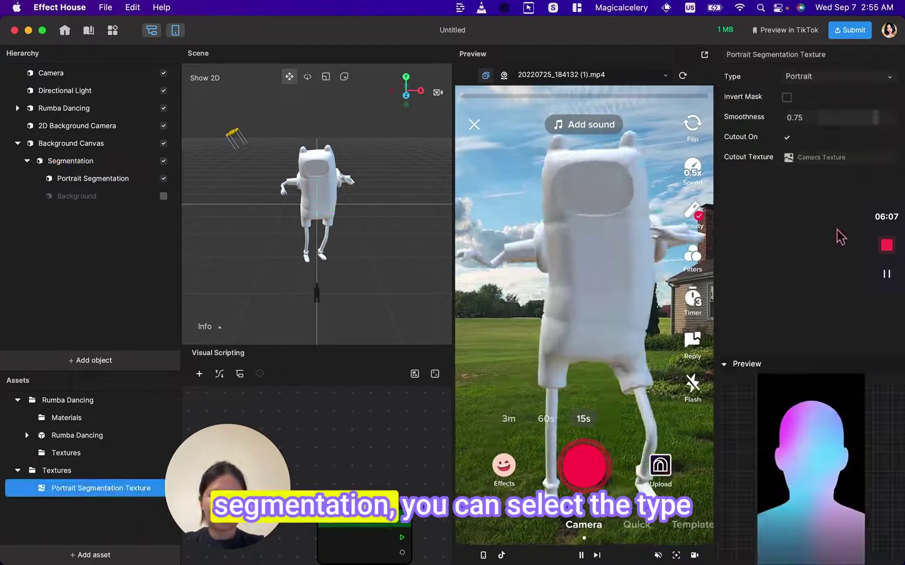
click(823, 79)
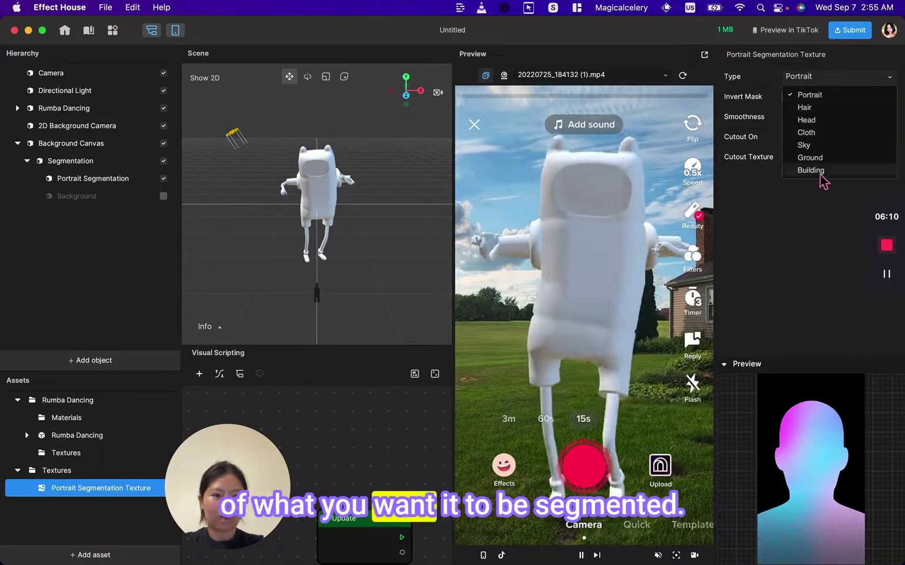
click(822, 150)
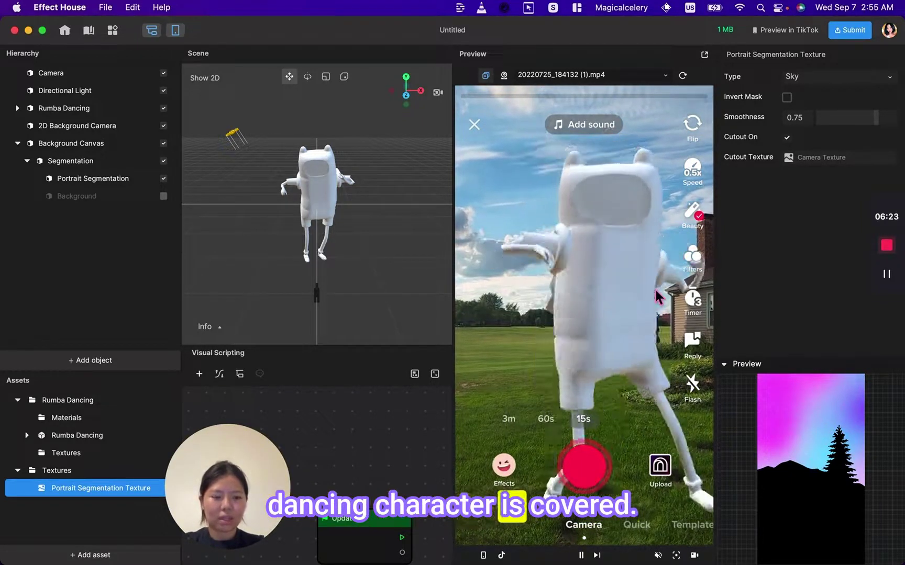
click(787, 98)
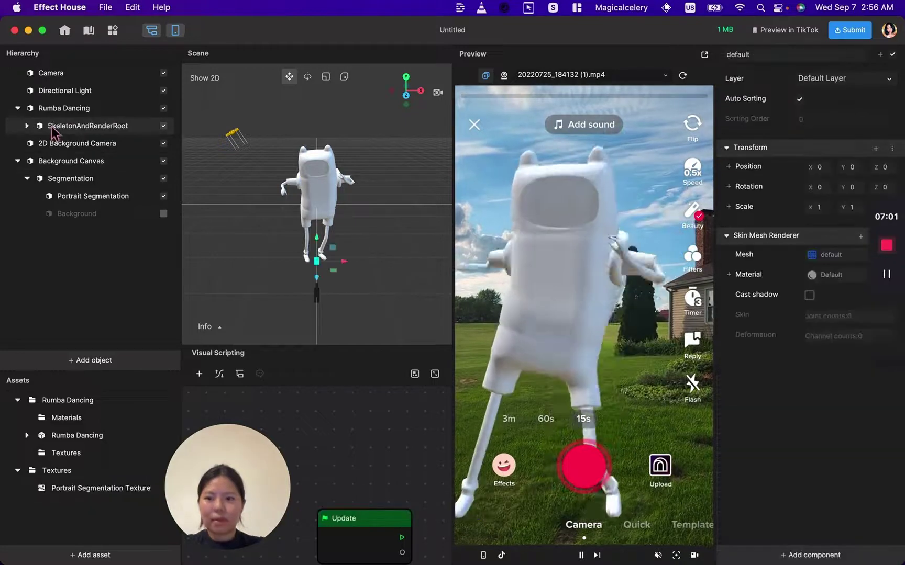
Step: Expand the Rumba Dancing object down to its meshes and delete the unneeded default mesh under SkeletonAndRenderRoot
click(18, 109)
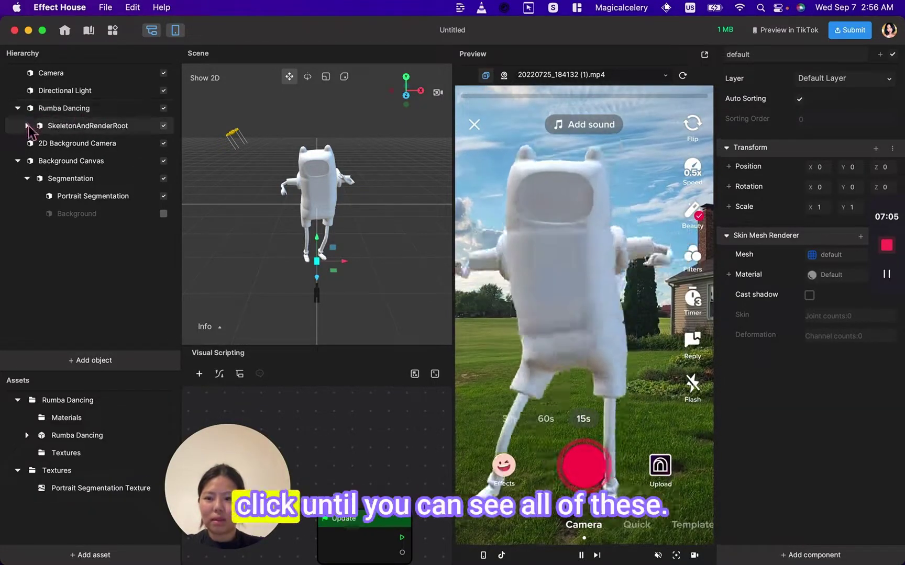
click(26, 125)
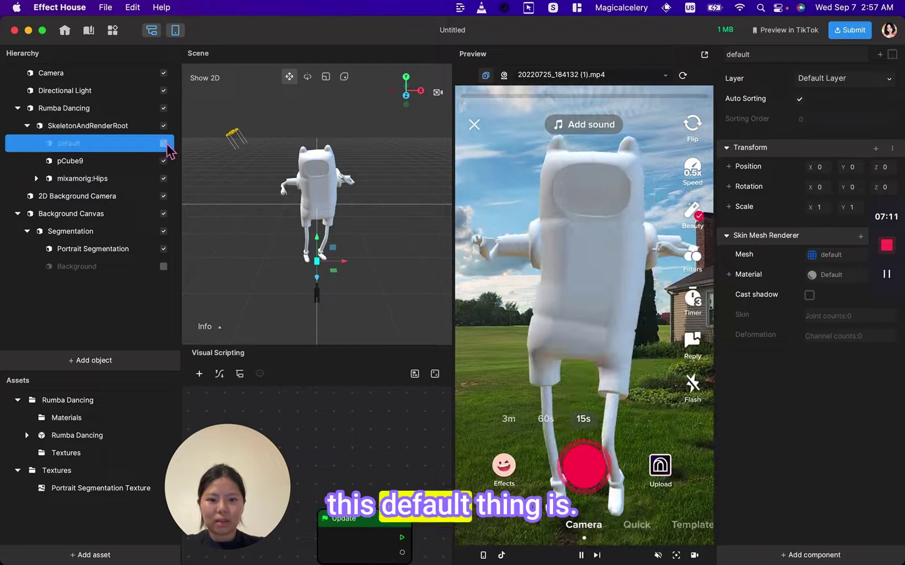
right_click(131, 149)
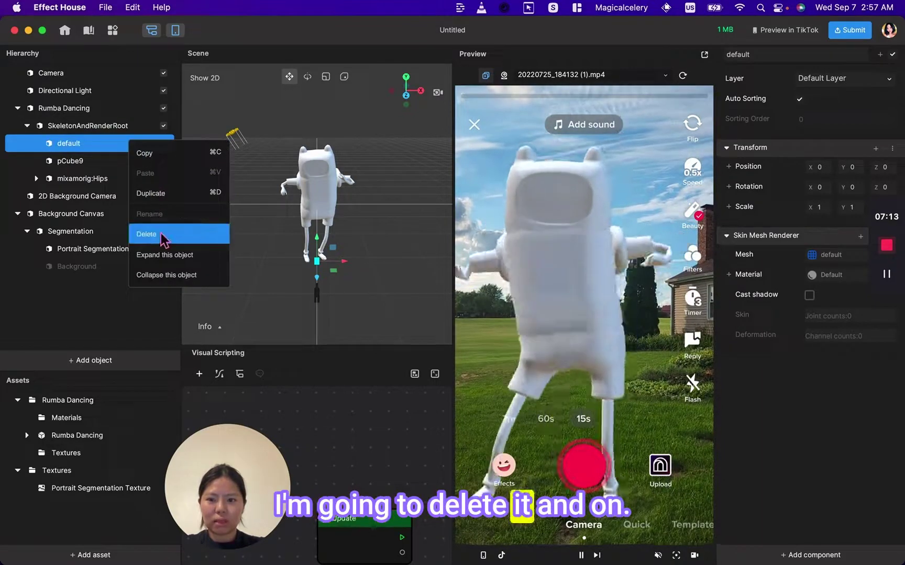
click(163, 235)
Step: Toggle the pCube9 mesh's visibility off and on to check which part of the character it is
click(90, 145)
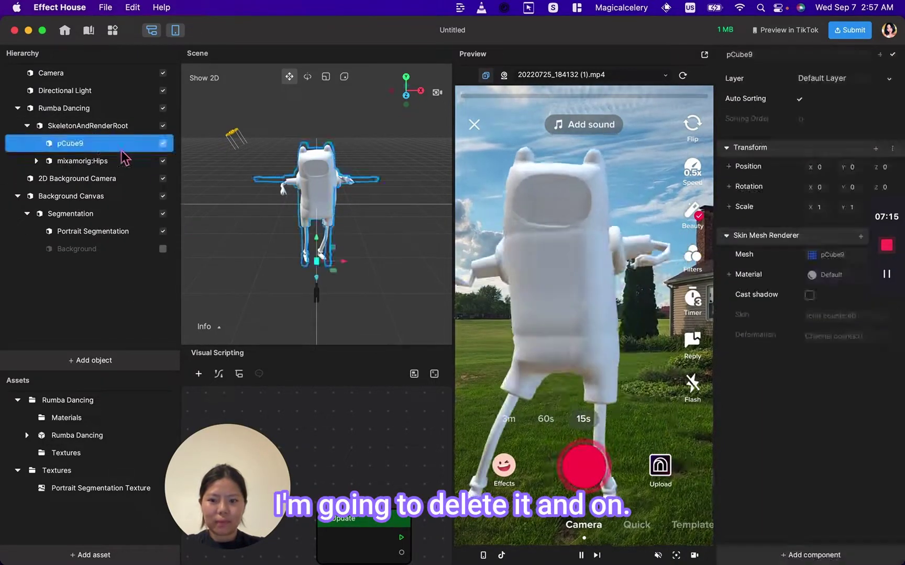
click(162, 143)
click(162, 143)
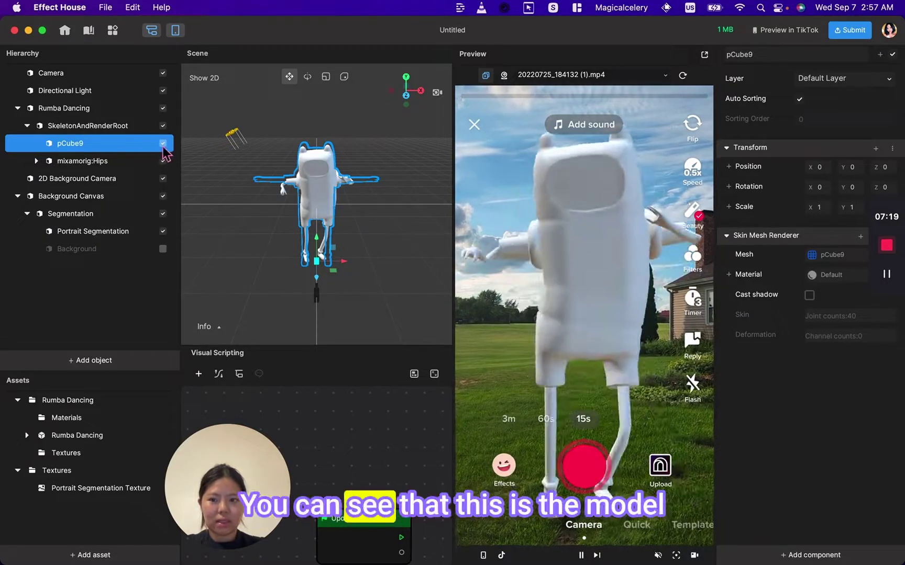
click(163, 145)
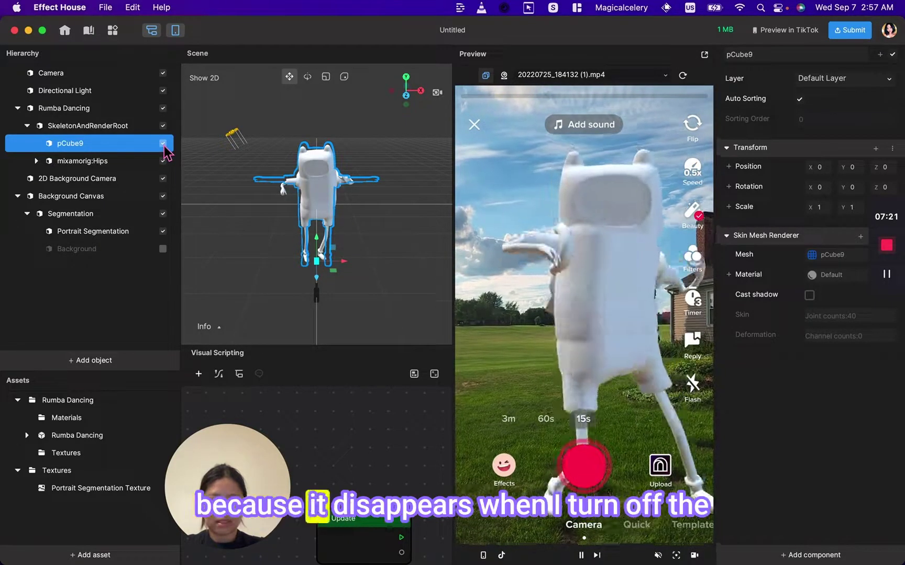
Step: Check the Background Canvas's layer and put the pCube9 mesh on the same one, Layer 2
click(841, 81)
click(73, 196)
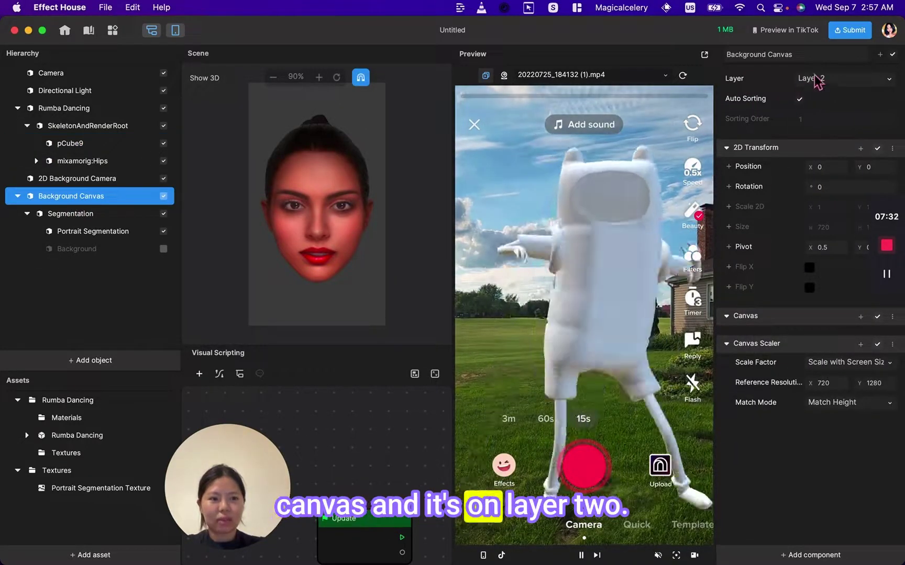
click(68, 144)
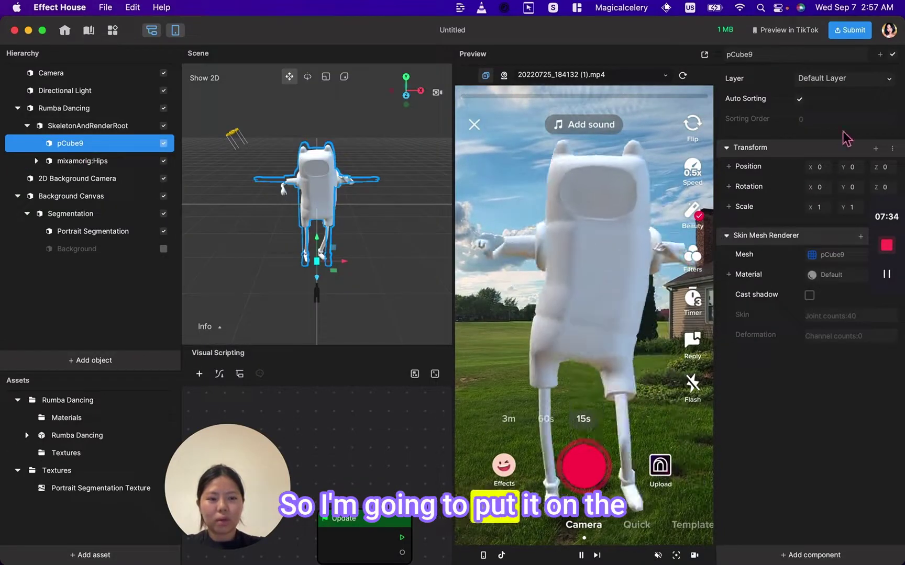
click(839, 82)
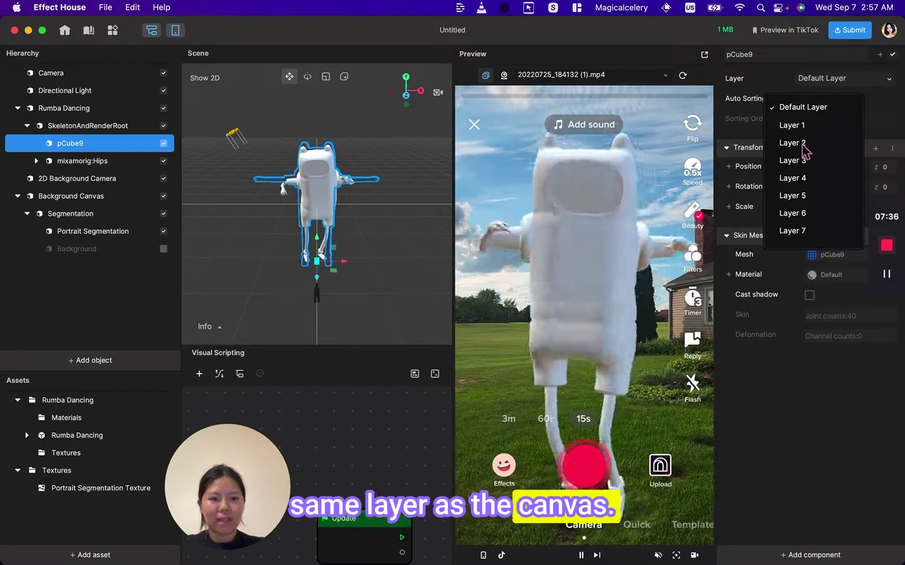
click(802, 145)
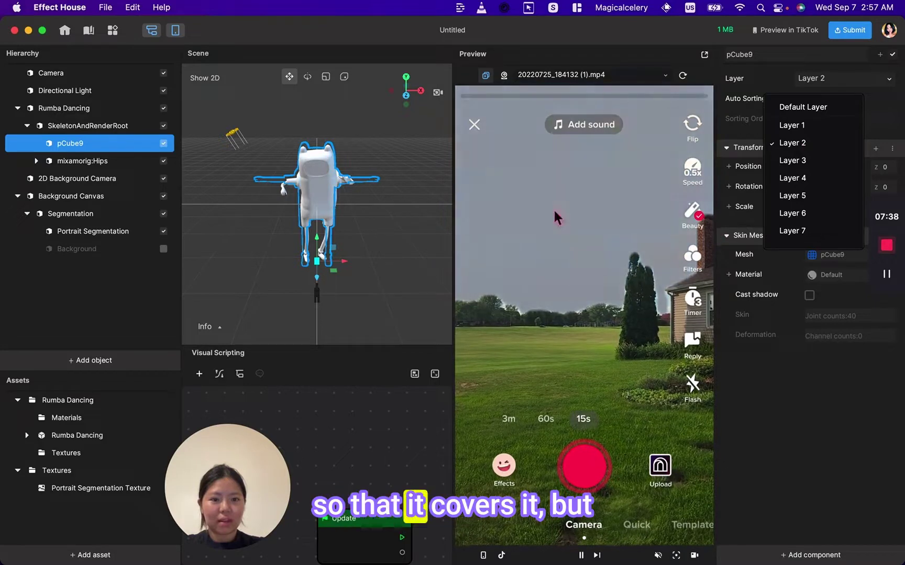
Step: Try to scale the pCube9 mesh down uniformly in the scene view
click(326, 76)
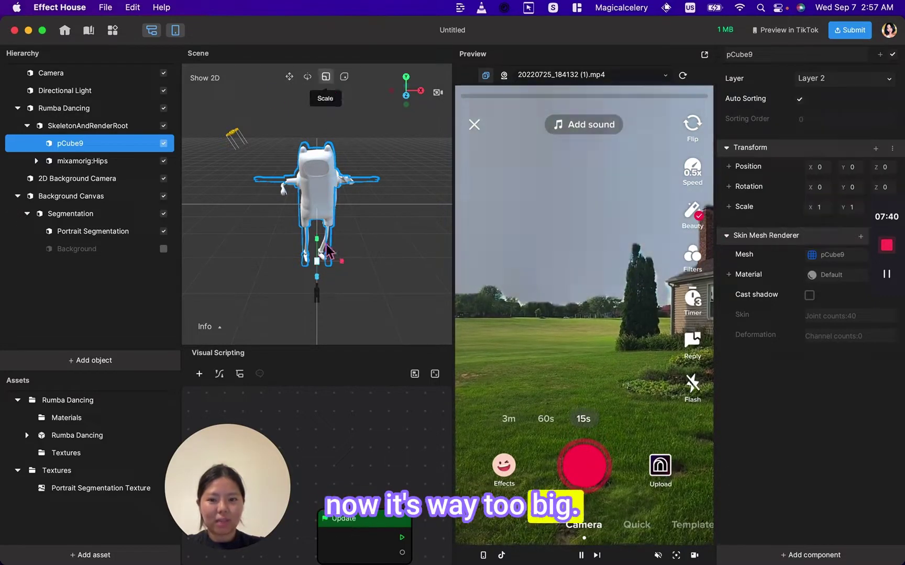
drag(320, 266, 309, 271)
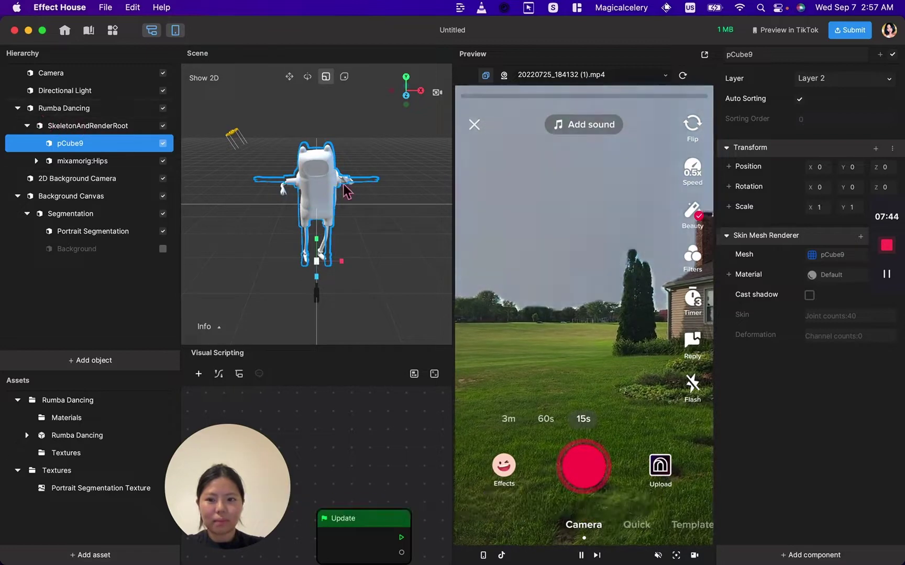
click(322, 270)
key(w)
Step: Scale the whole Rumba Dancing model down to below about 0.89 and raise it near the scene origin, into the sky above the trees
click(325, 76)
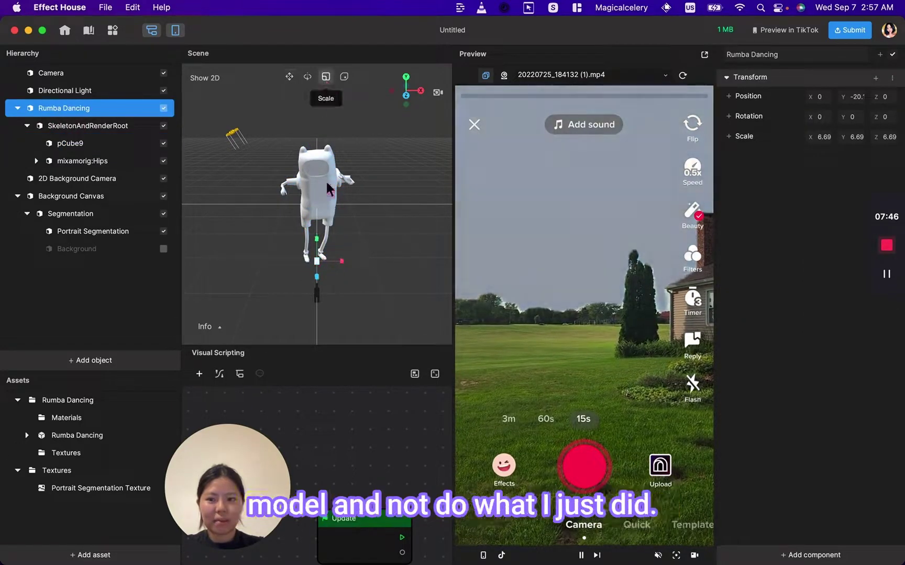
drag(319, 271, 312, 274)
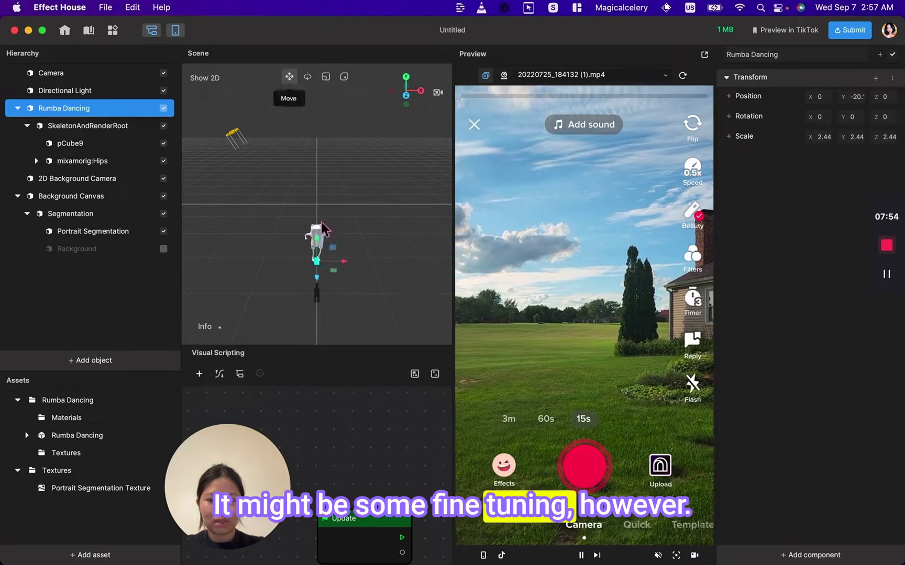
drag(316, 238, 317, 217)
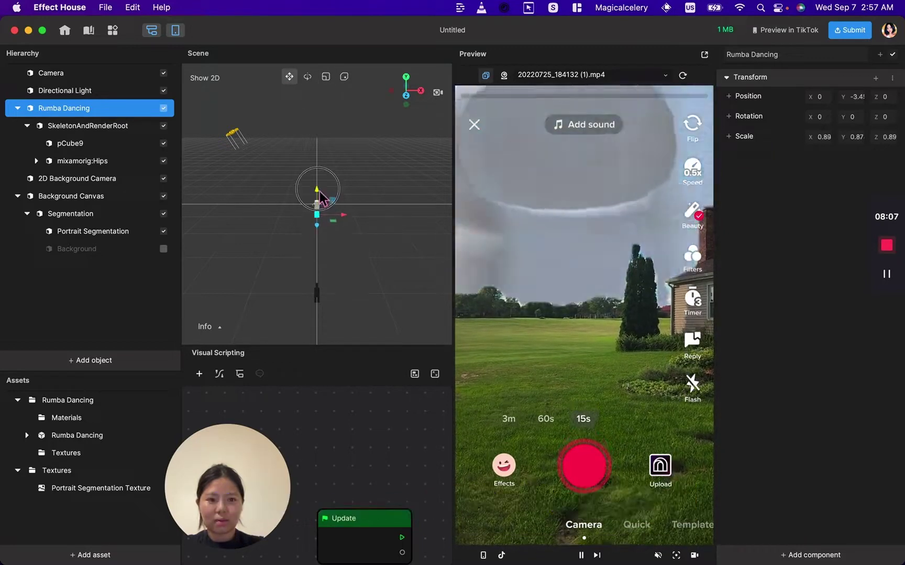
click(326, 76)
drag(317, 214, 317, 224)
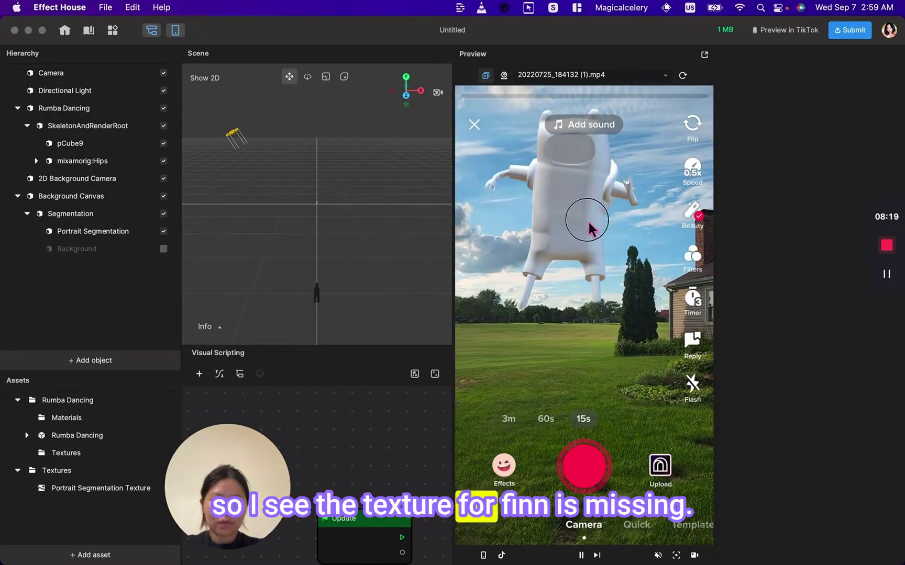
Step: Switch to Finder and open the textures folder inside the downloaded finn-the-human-adventure-time--- folder
click(703, 550)
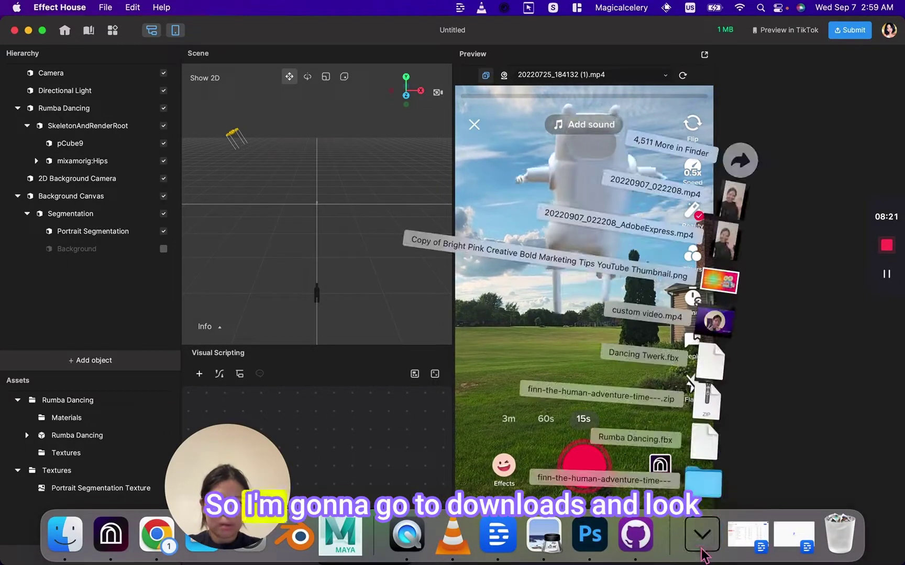
click(711, 483)
click(579, 103)
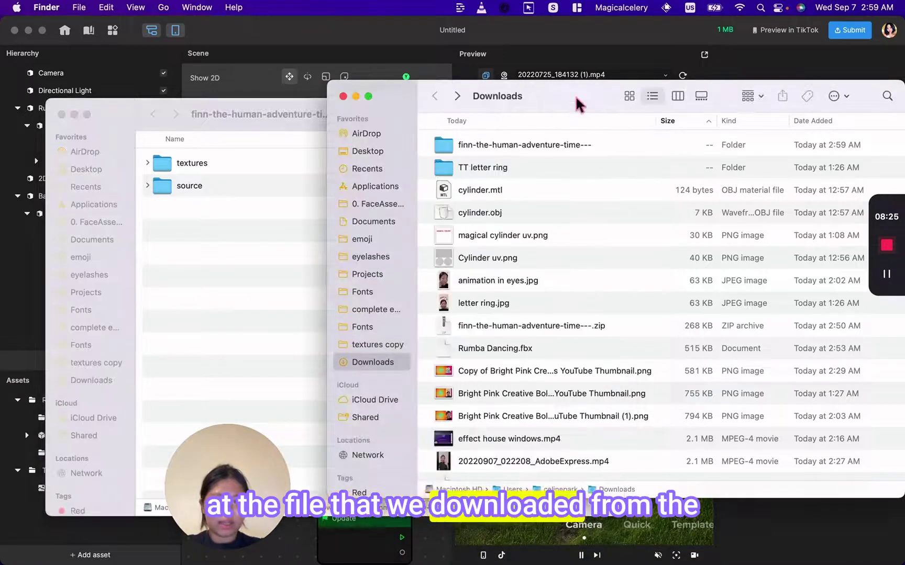
click(356, 96)
drag(298, 114, 645, 117)
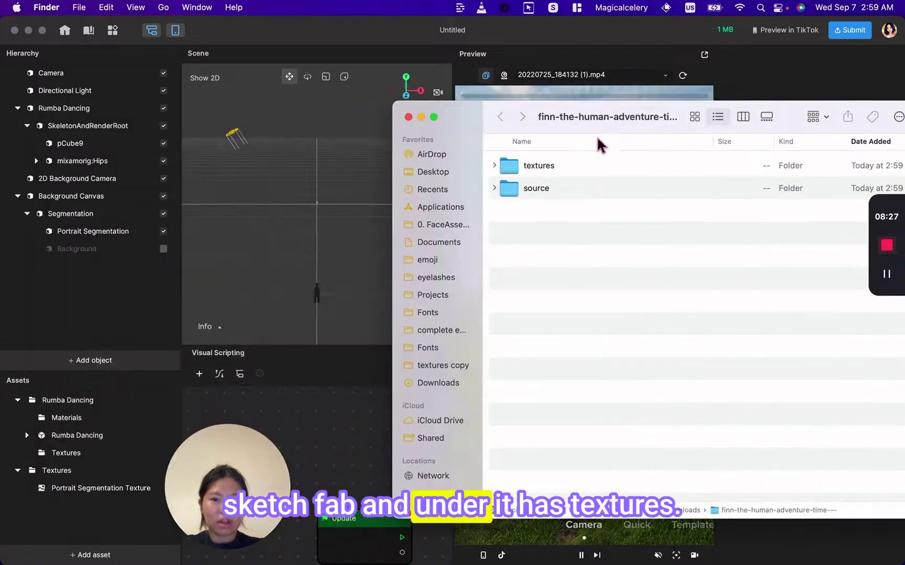
click(552, 166)
double_click(553, 172)
Step: Import finn_texture.png into the Effect House project's assets and close the Finder window
click(557, 168)
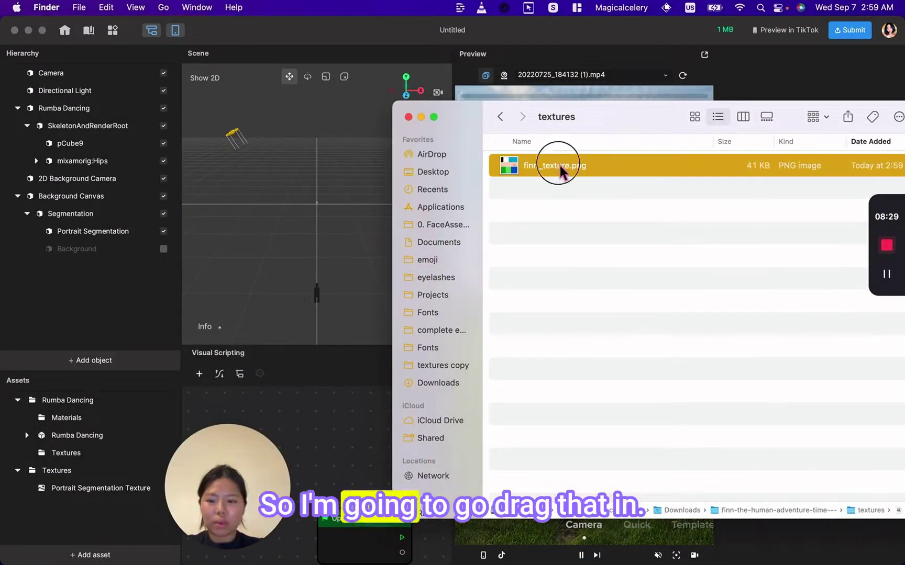
drag(78, 520, 81, 518)
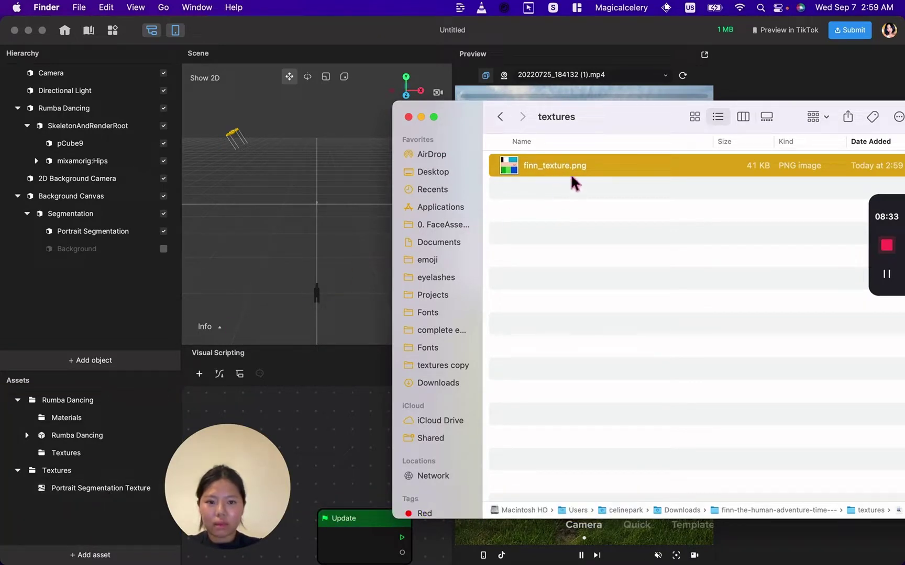
drag(572, 177, 332, 336)
drag(143, 500, 124, 514)
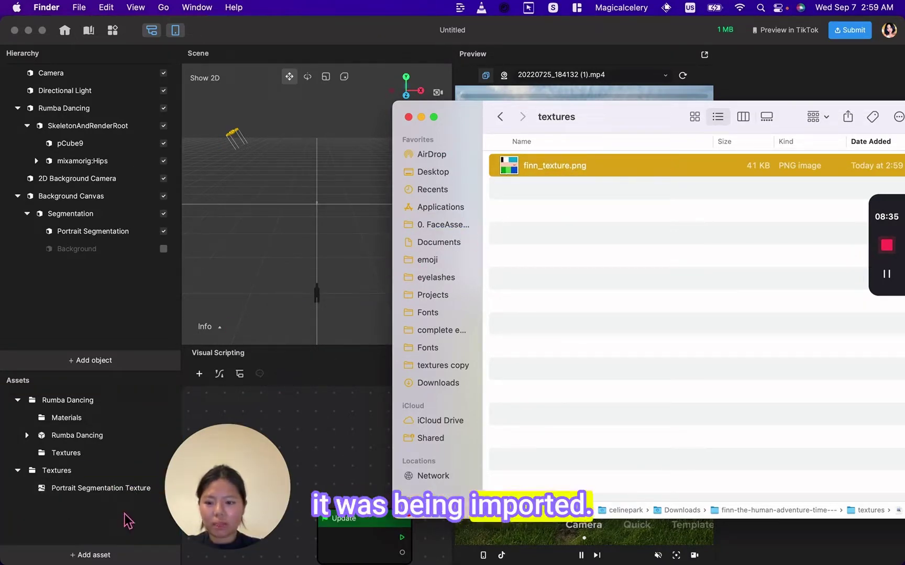
click(408, 117)
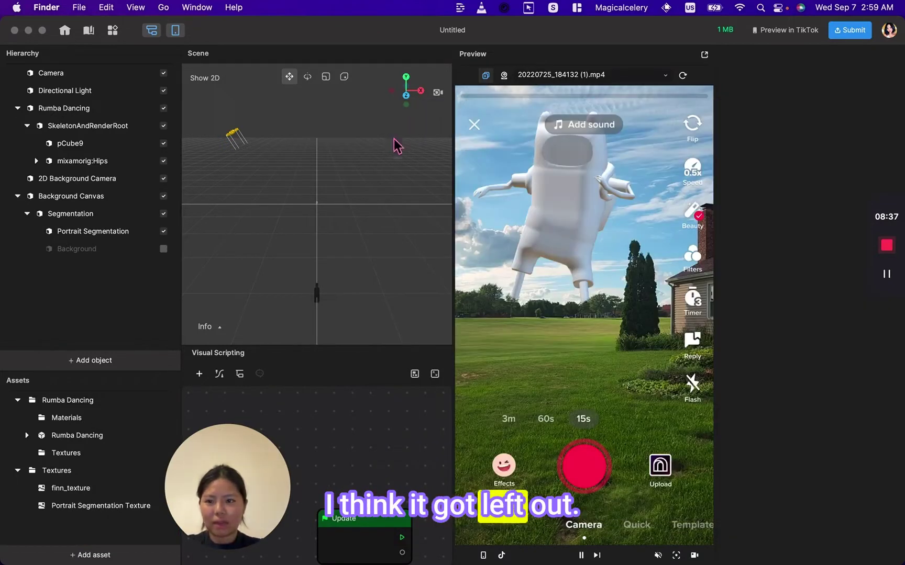
Step: Create a new Unlit material in the project assets for the pCube9 mesh
click(95, 151)
click(96, 153)
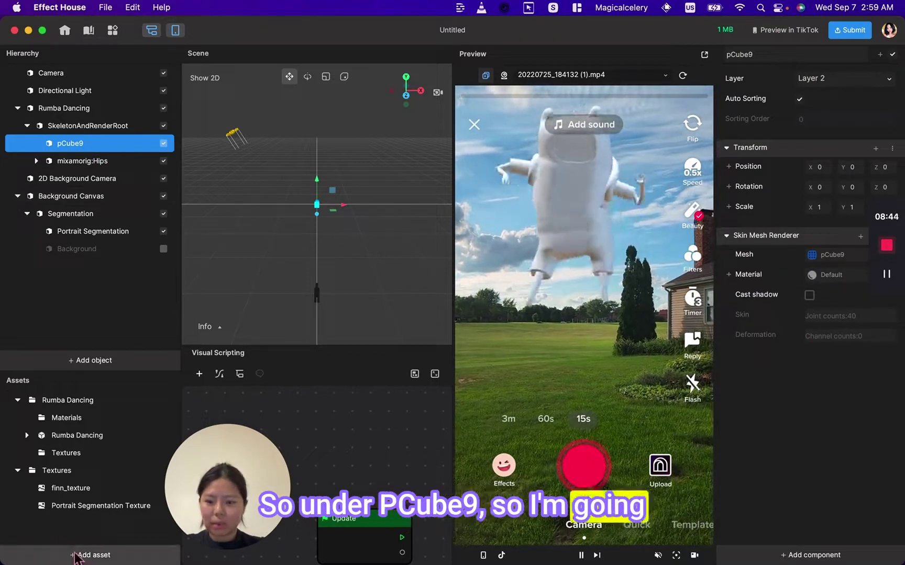
click(84, 553)
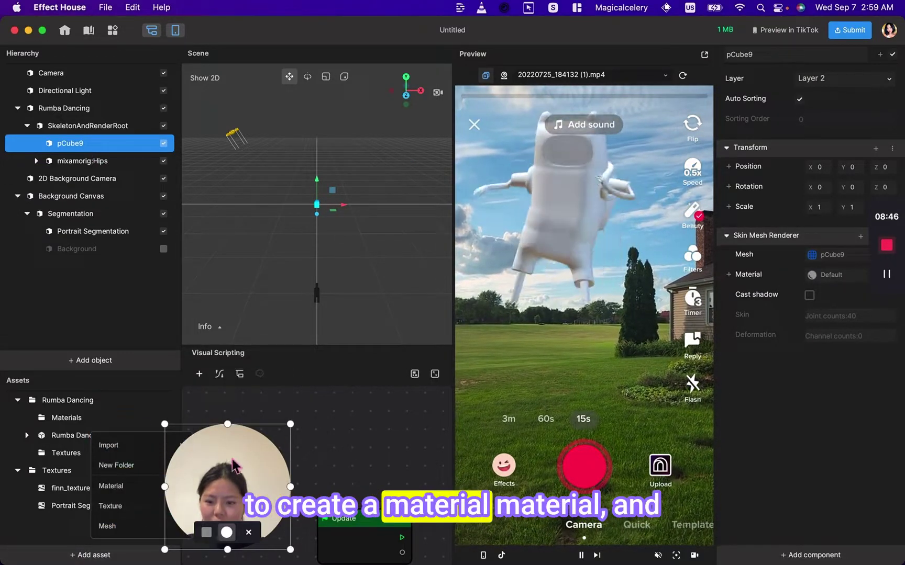
drag(234, 464, 317, 467)
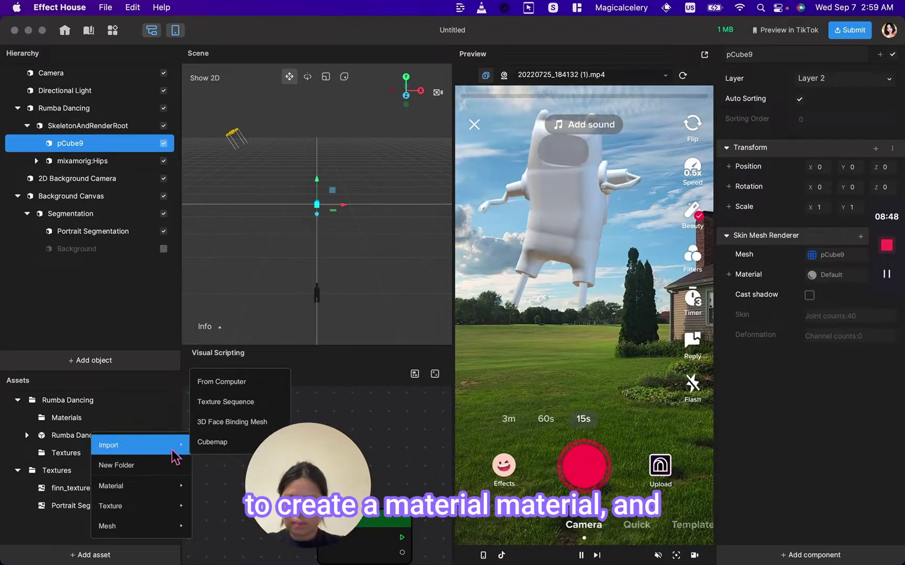
mouse_move(162, 491)
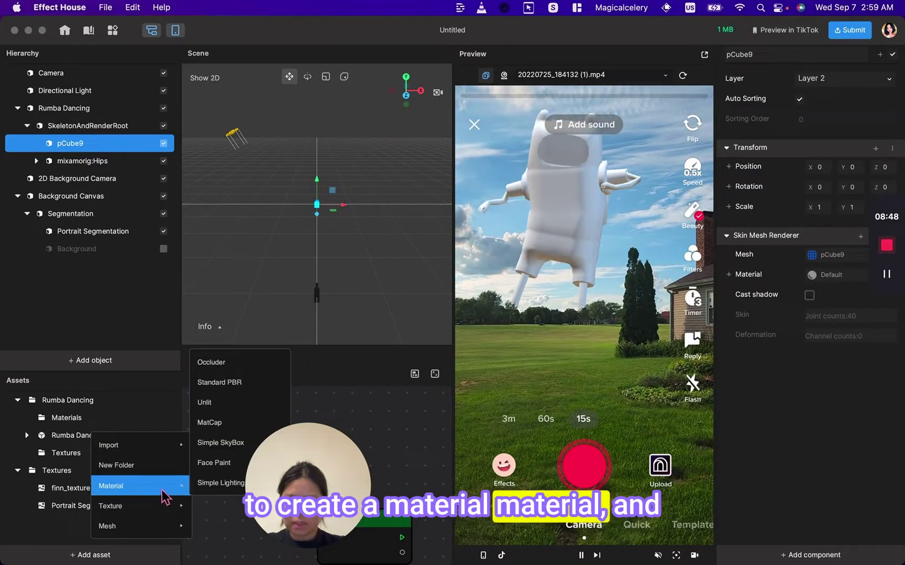
click(214, 409)
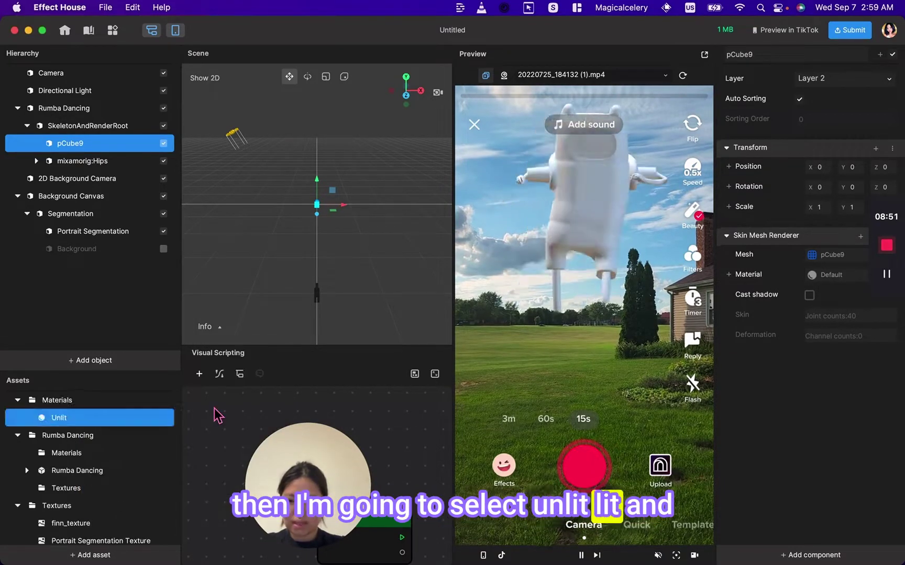
Step: Enable the albedo texture on the Unlit material and assign finn_texture to it
click(85, 418)
click(810, 139)
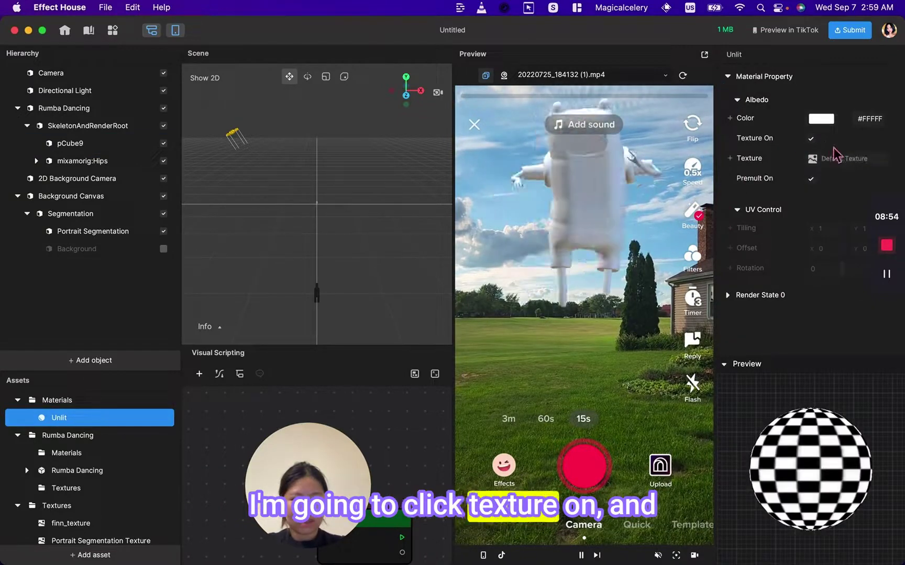
click(838, 158)
scroll(461, 199, down, 5)
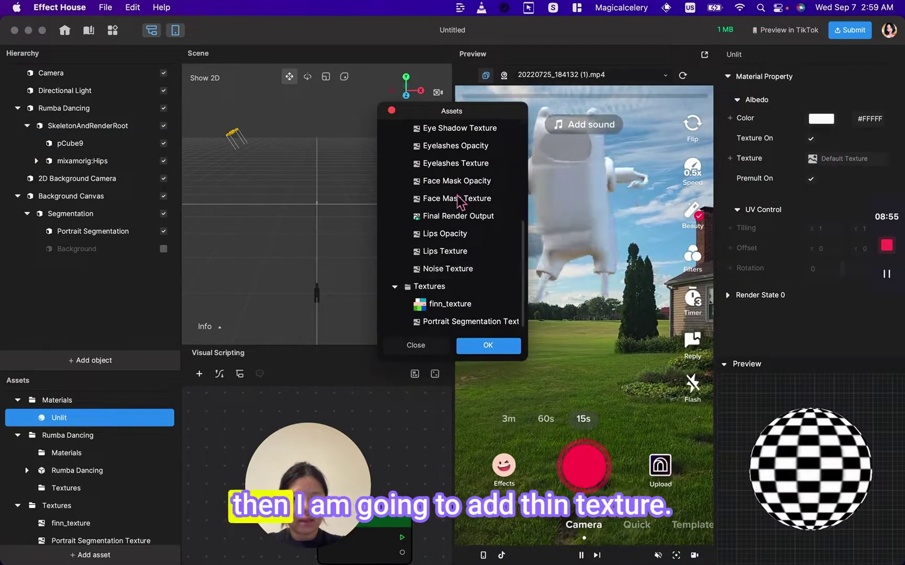
click(450, 303)
click(488, 345)
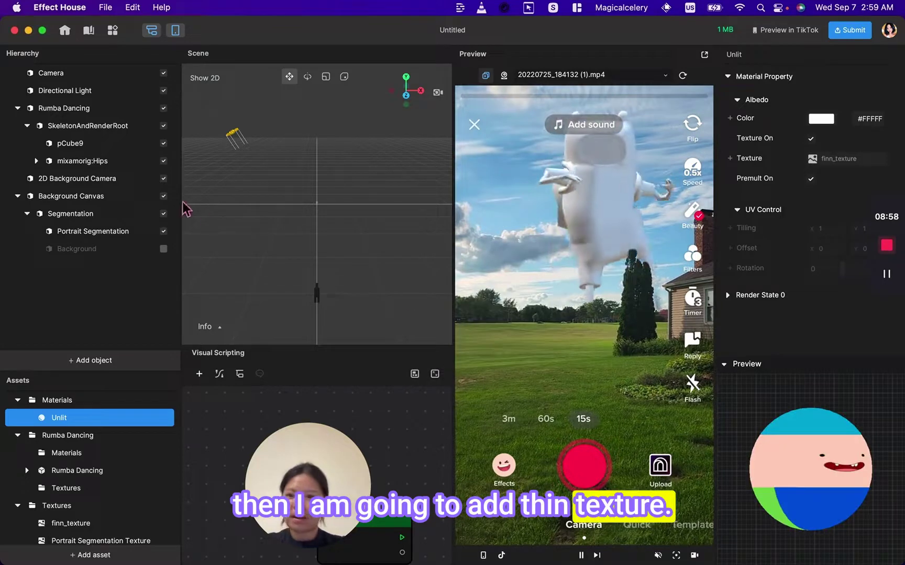
Step: Replace the default material on the pCube9 mesh's Skin Mesh Renderer with the Unlit material
click(79, 144)
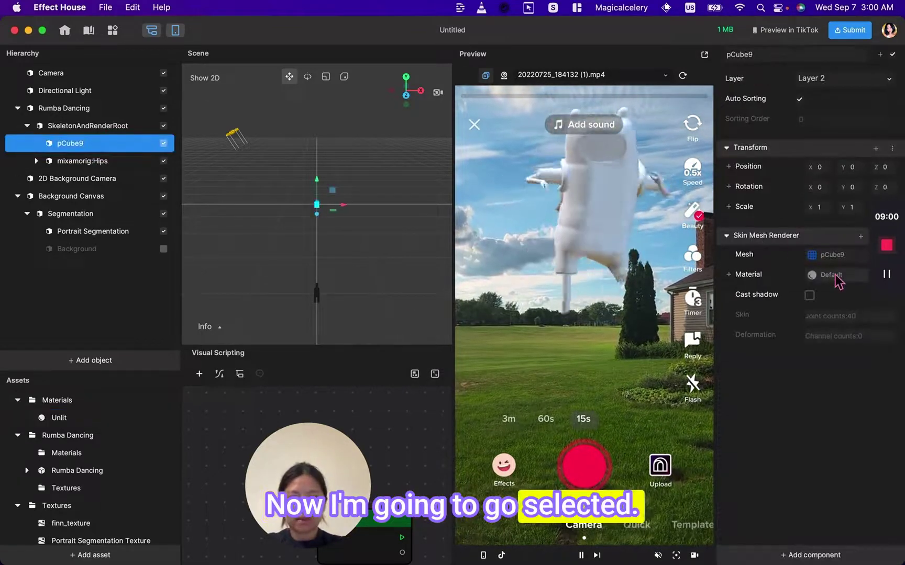
click(836, 275)
click(458, 170)
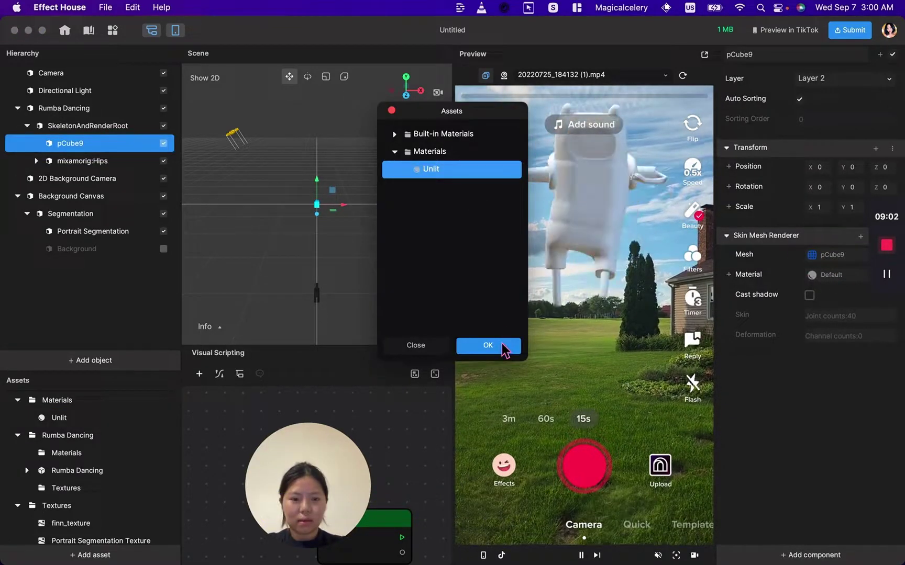
click(488, 345)
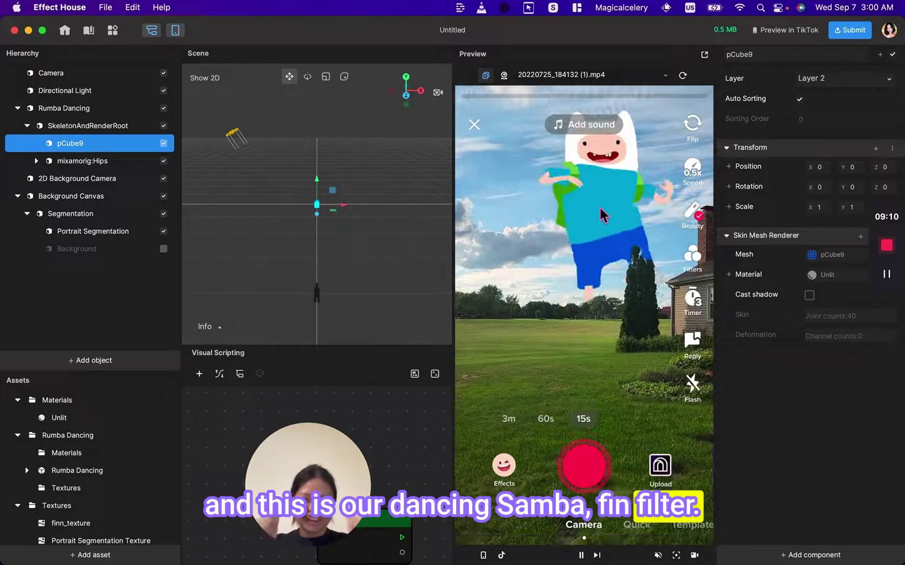
Step: Collapse the Rumba Dancing hierarchy and move the whole model vertically to a Y position of about -0.38, placing its legs behind the skyline
click(17, 108)
click(317, 193)
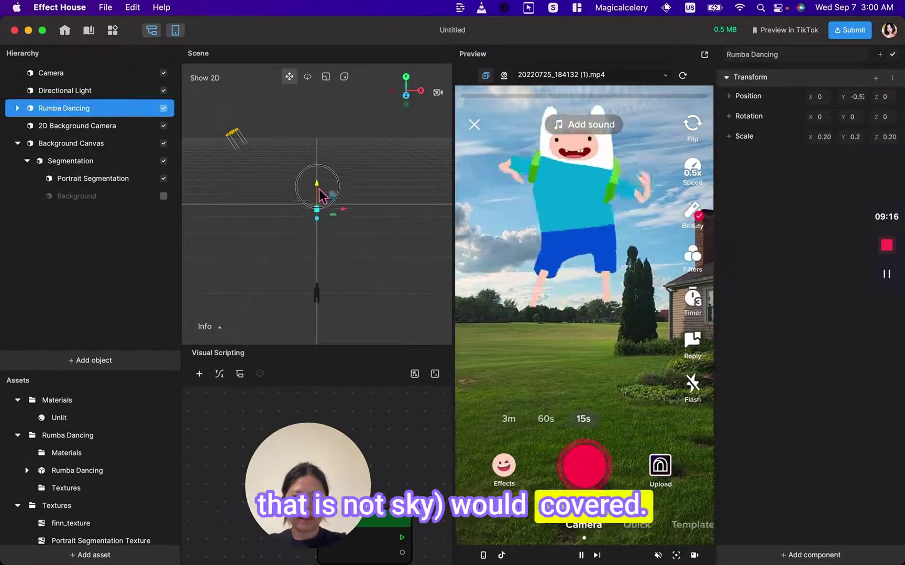
drag(320, 195, 323, 189)
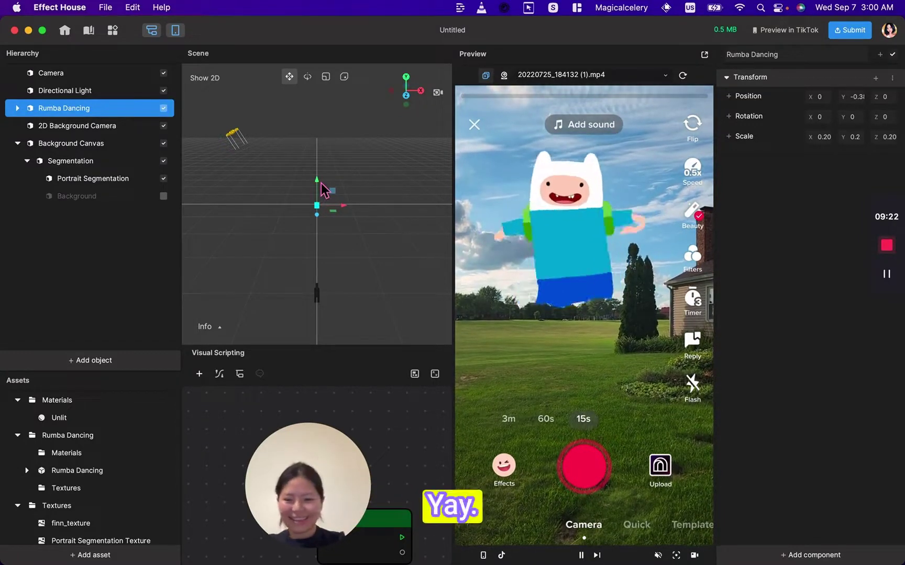